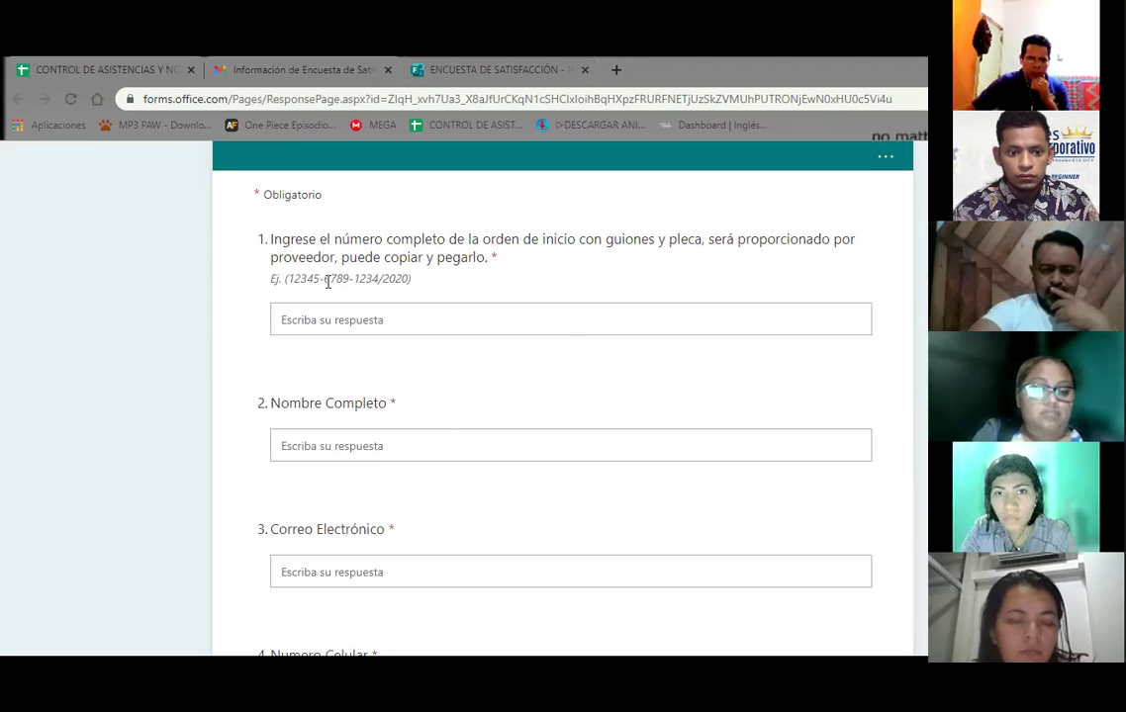
# Copy the Orden de Inicio course start-order number from the course-data email in Gmail
pyautogui.click(326, 65)
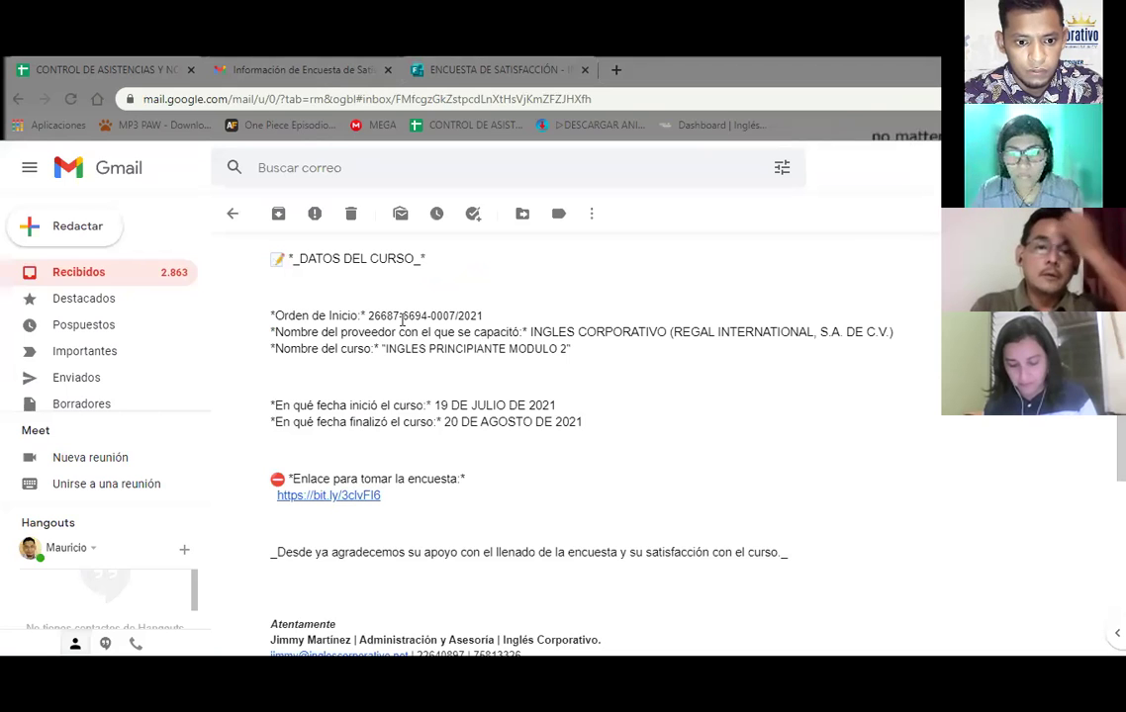
pyautogui.moveTo(483, 315); pyautogui.dragTo(370, 316)
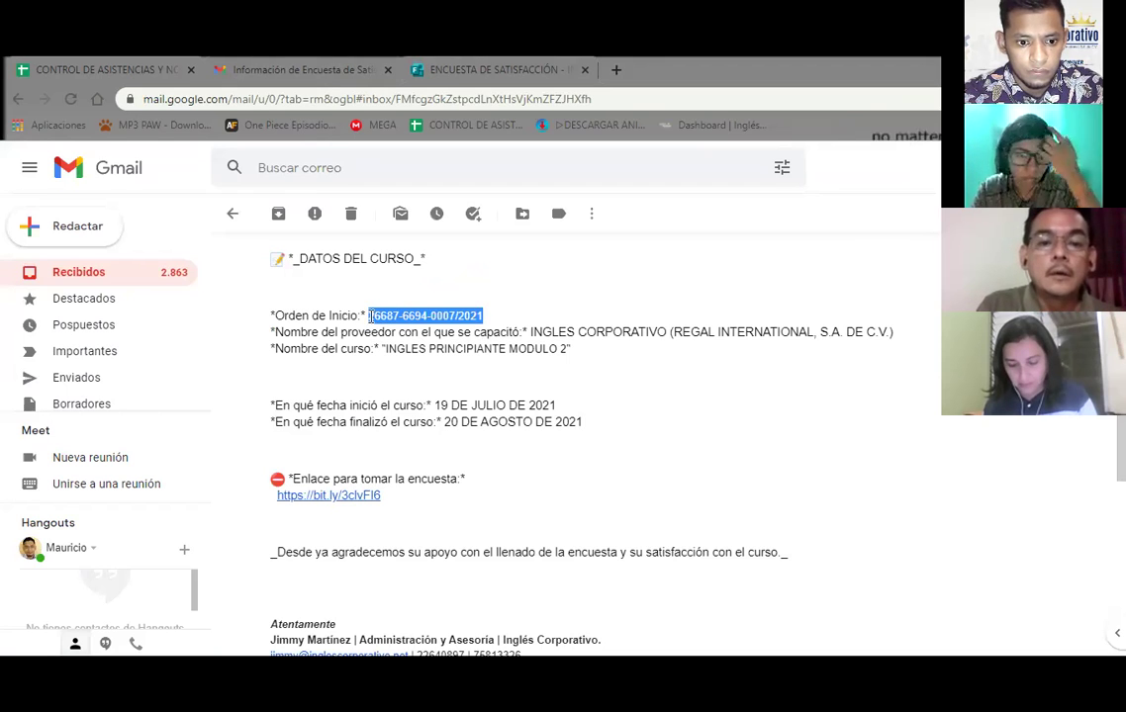
pyautogui.rightClick(370, 316)
pyautogui.click(432, 67)
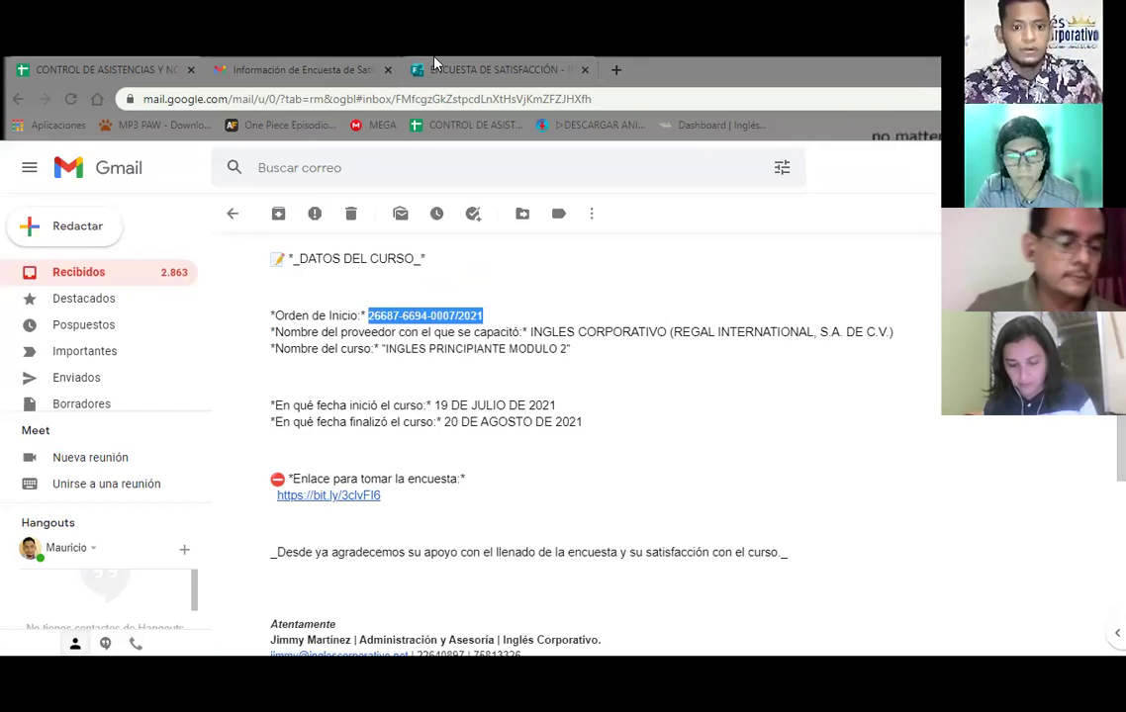
# Paste the copied start-order number into the question 1 answer box
pyautogui.click(308, 591)
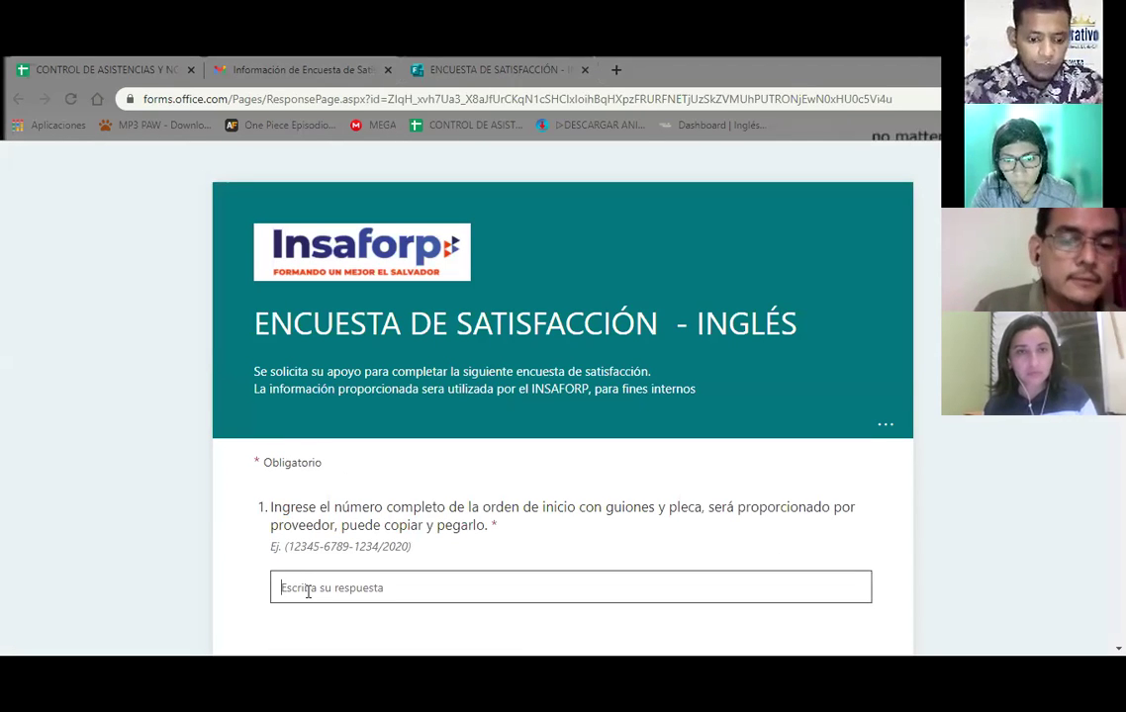
pyautogui.scroll(-2, 614, 344)
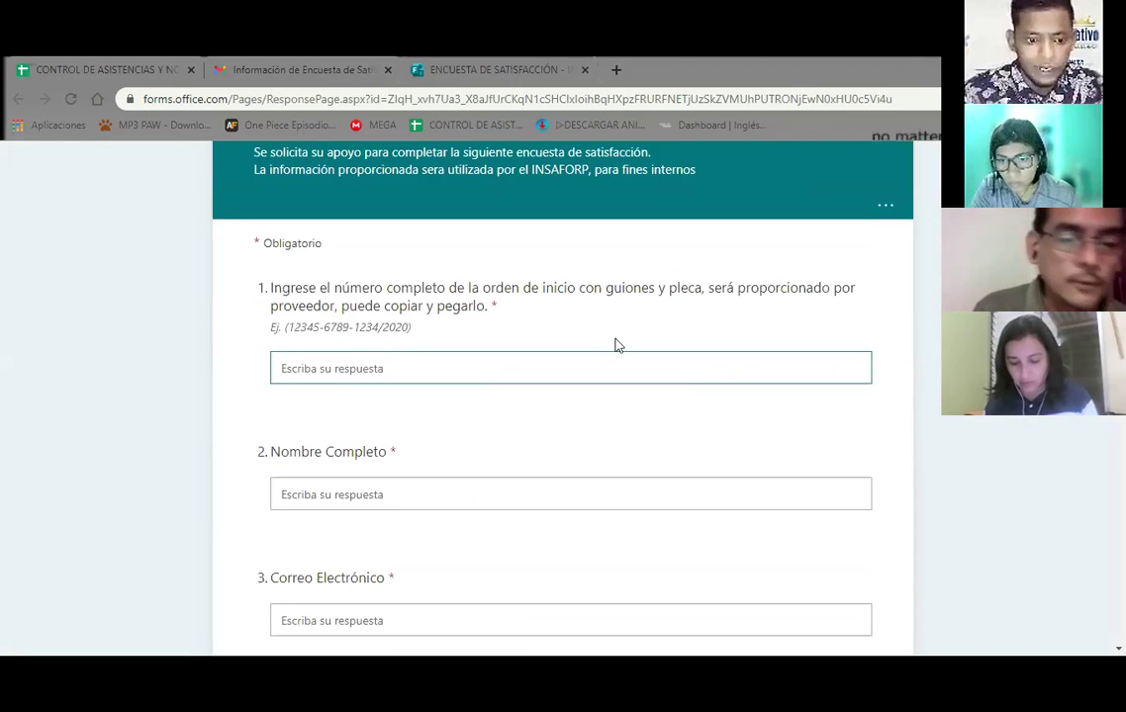
pyautogui.hotkey('ctrl', 'v')
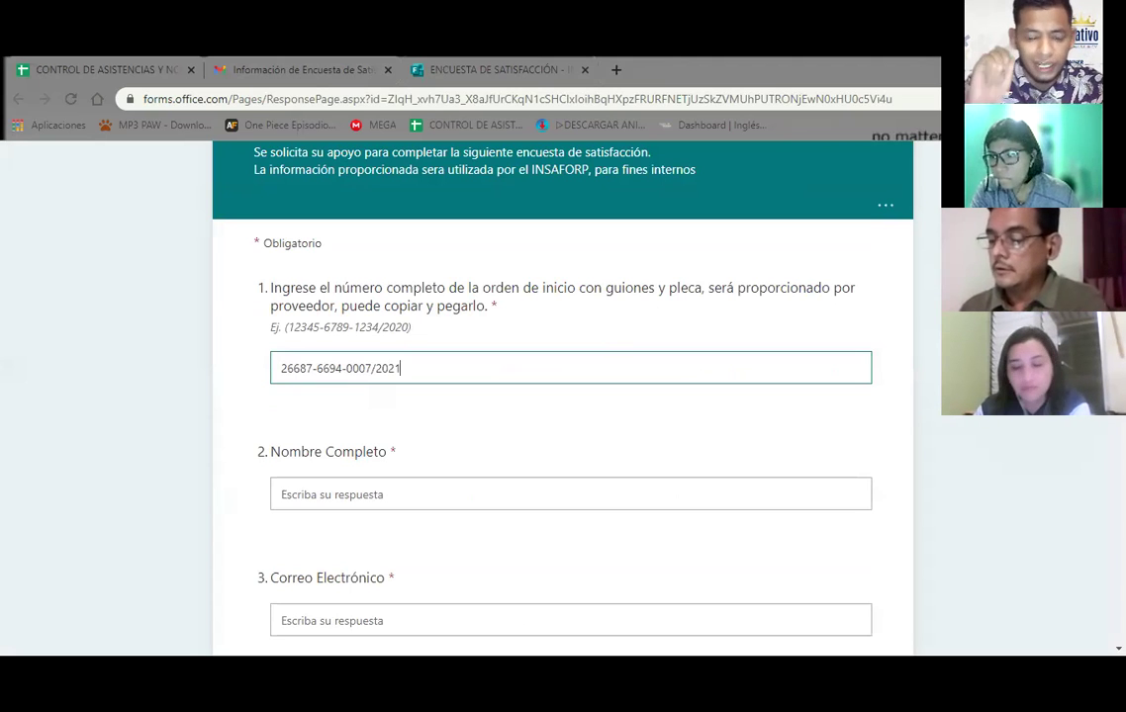
pyautogui.hotkey('alt', 'Tab')
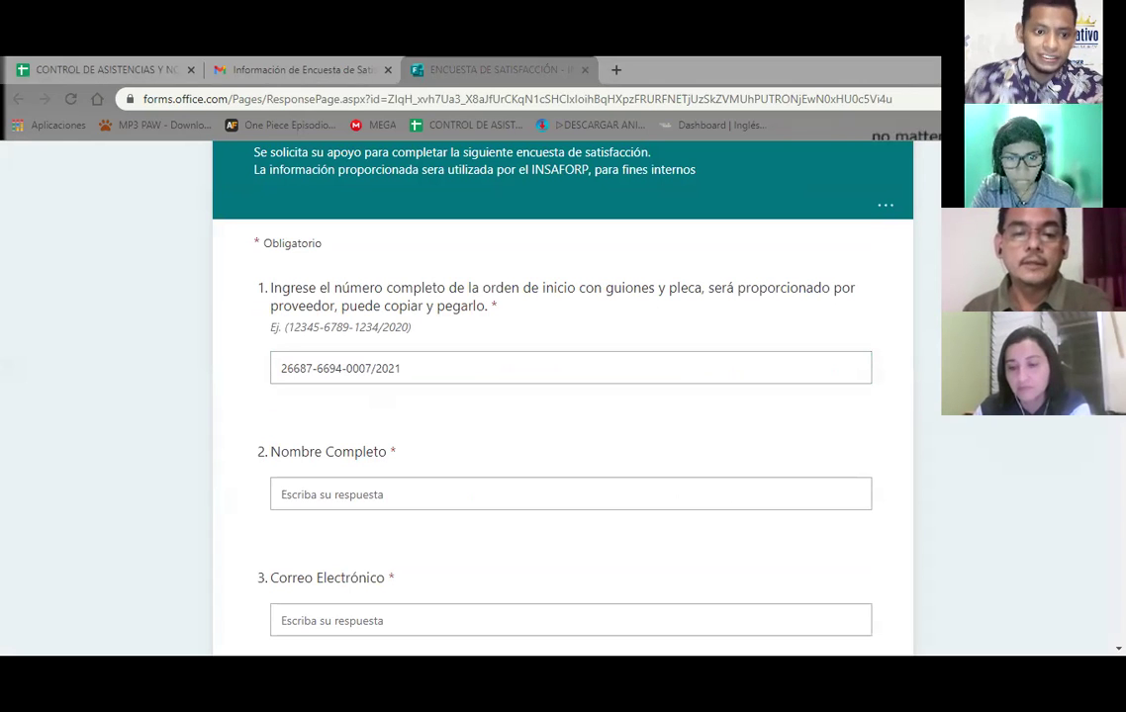
pyautogui.click(302, 369)
pyautogui.hotkey('ctrl', 'a')
pyautogui.hotkey('alt', 'Tab')
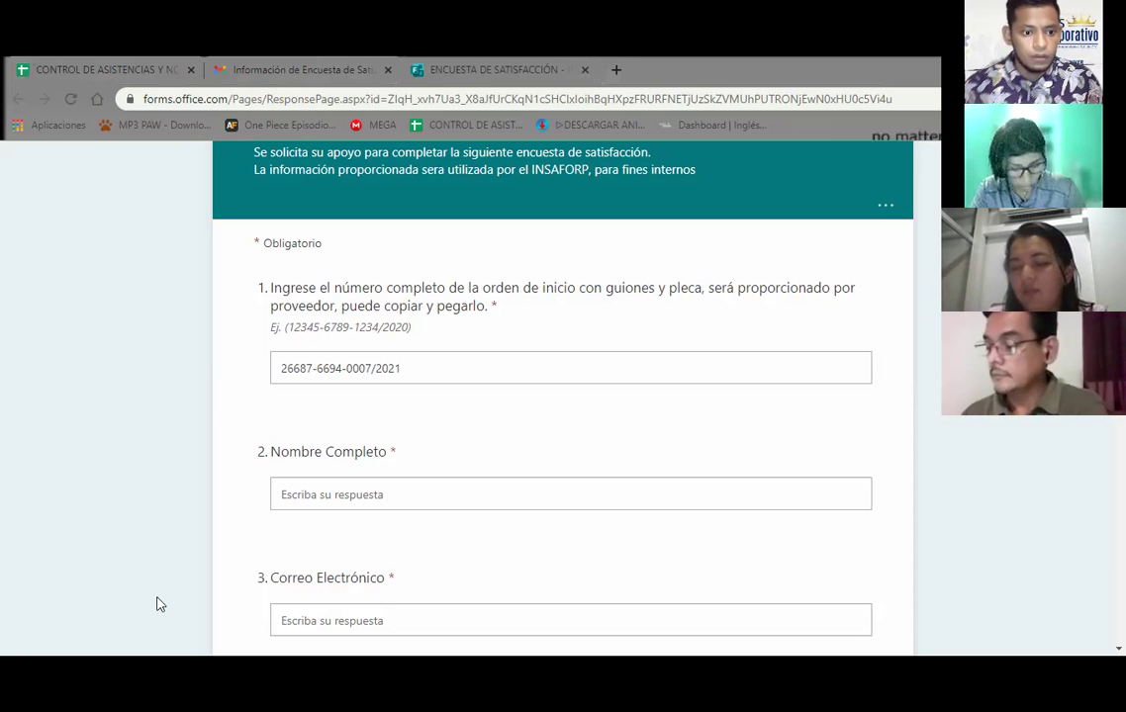
pyautogui.press('Tab')
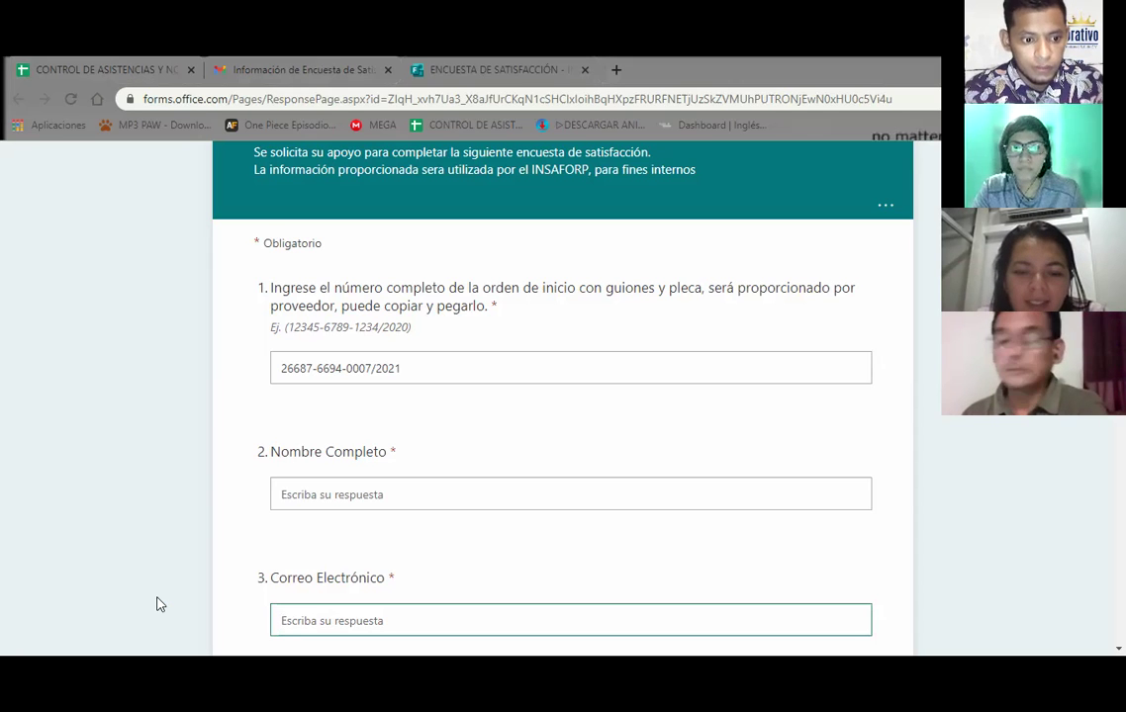
pyautogui.hotkey('alt', 'Tab')
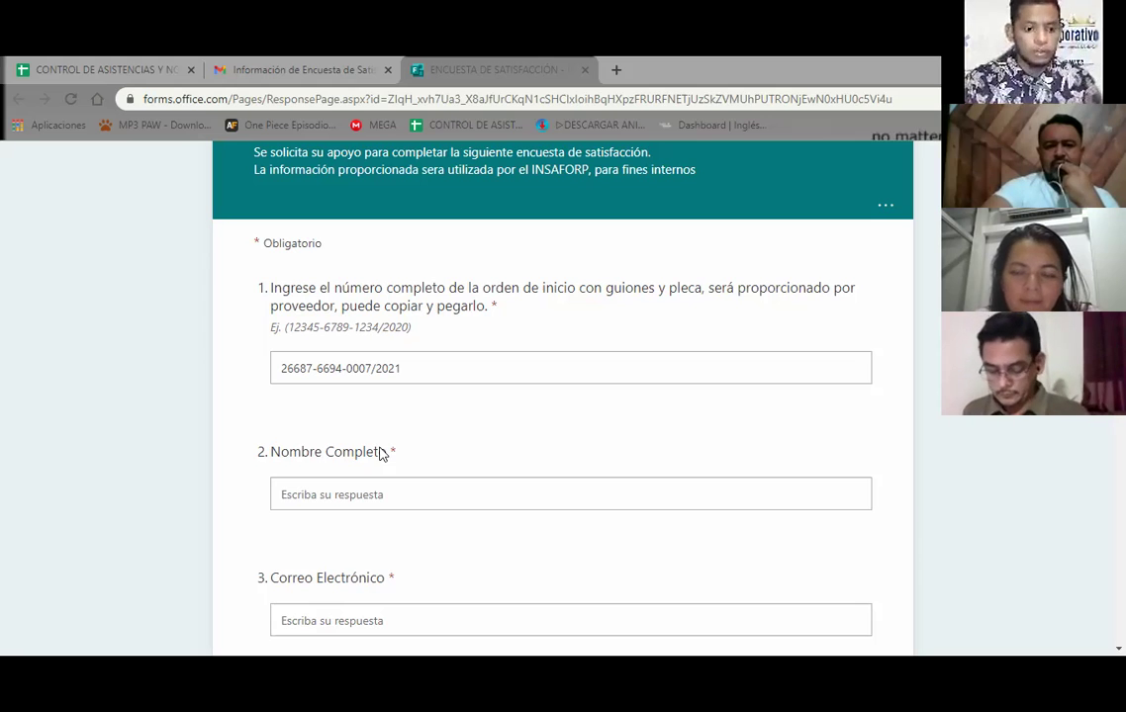
pyautogui.click(259, 436)
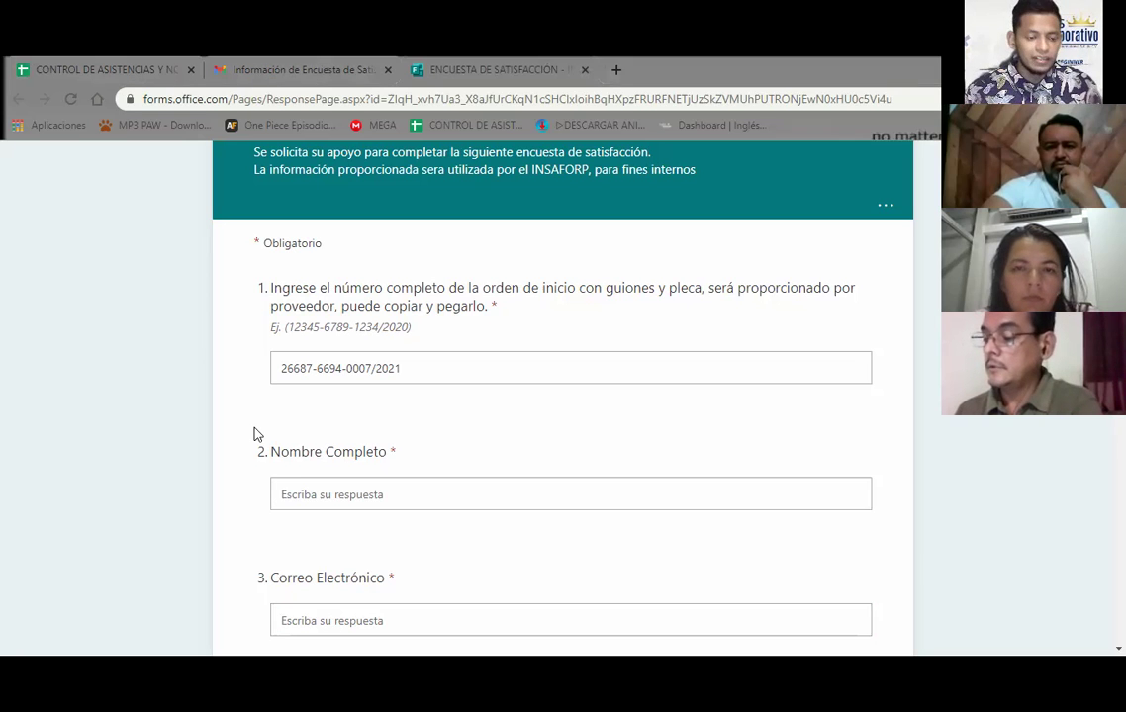
# Type the participant's full name into the Nombre Completo box, correcting the typos
pyautogui.click(305, 491)
pyautogui.write('Mu')
pyautogui.write('a')
pyautogui.press('BackSpace')
pyautogui.press('BackSpace')
pyautogui.write('a')
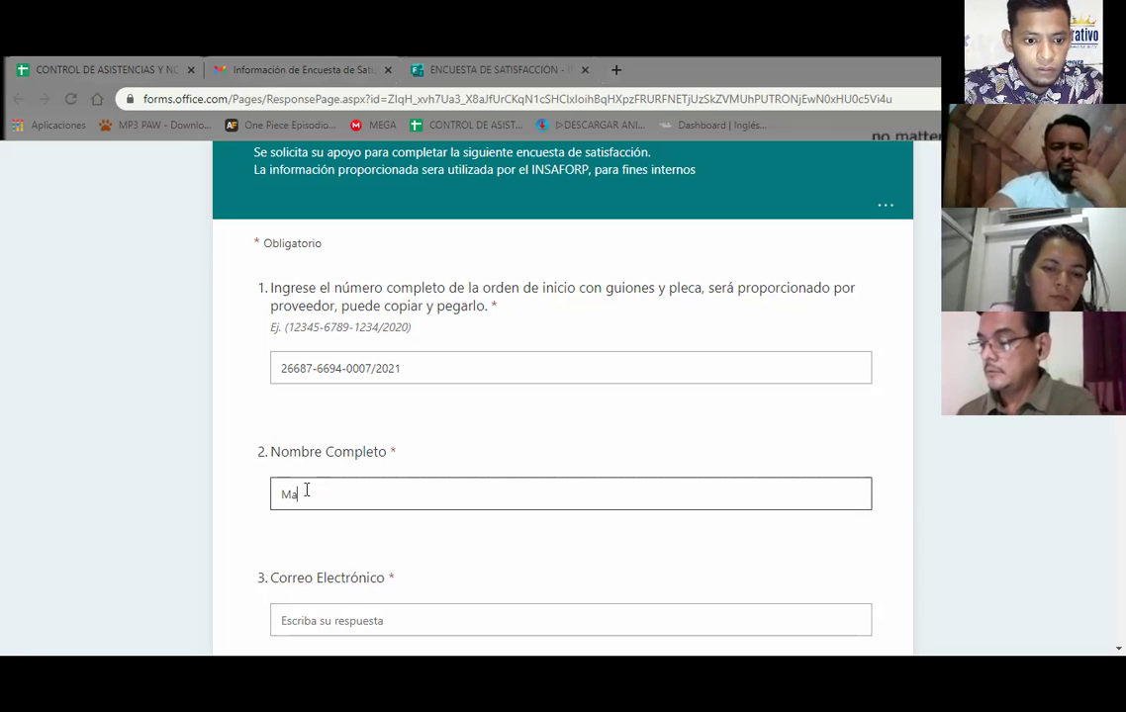
pyautogui.moveTo(405, 373); pyautogui.dragTo(277, 368)
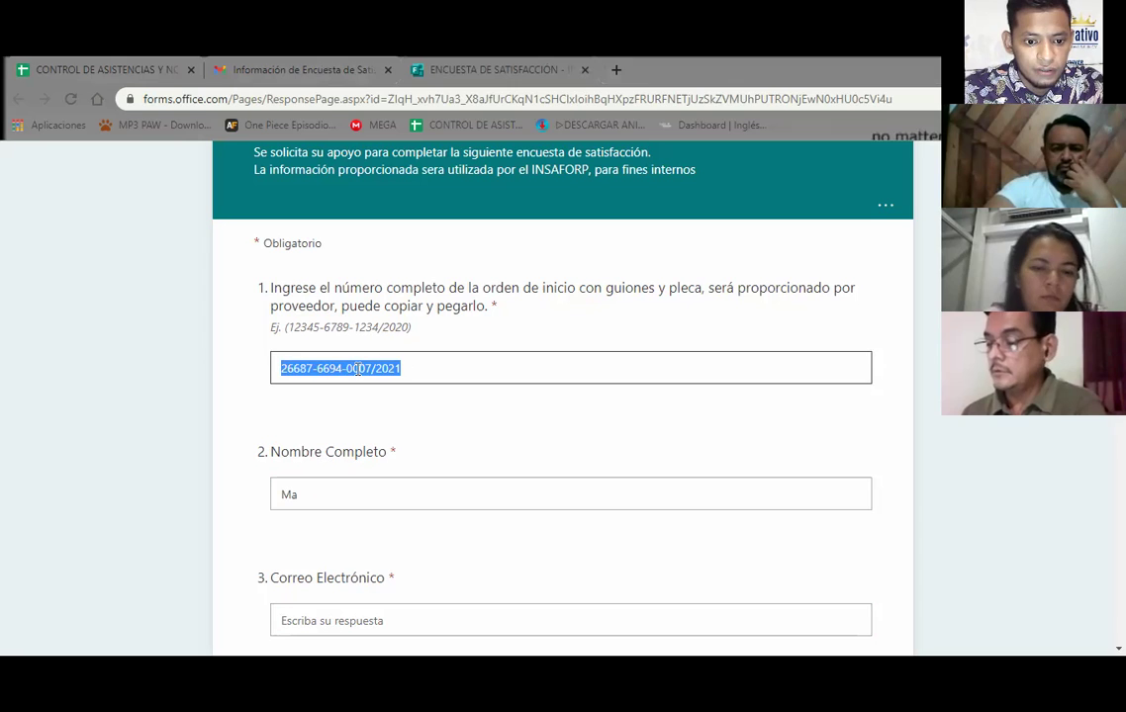
pyautogui.click(444, 369)
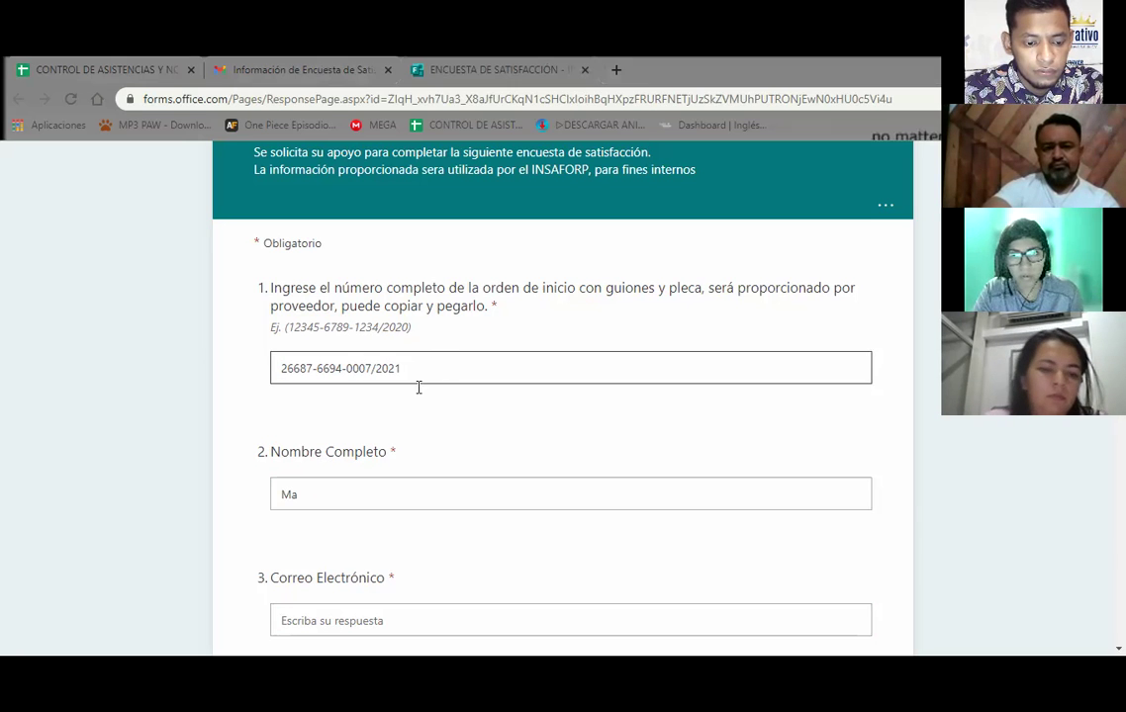
pyautogui.click(315, 494)
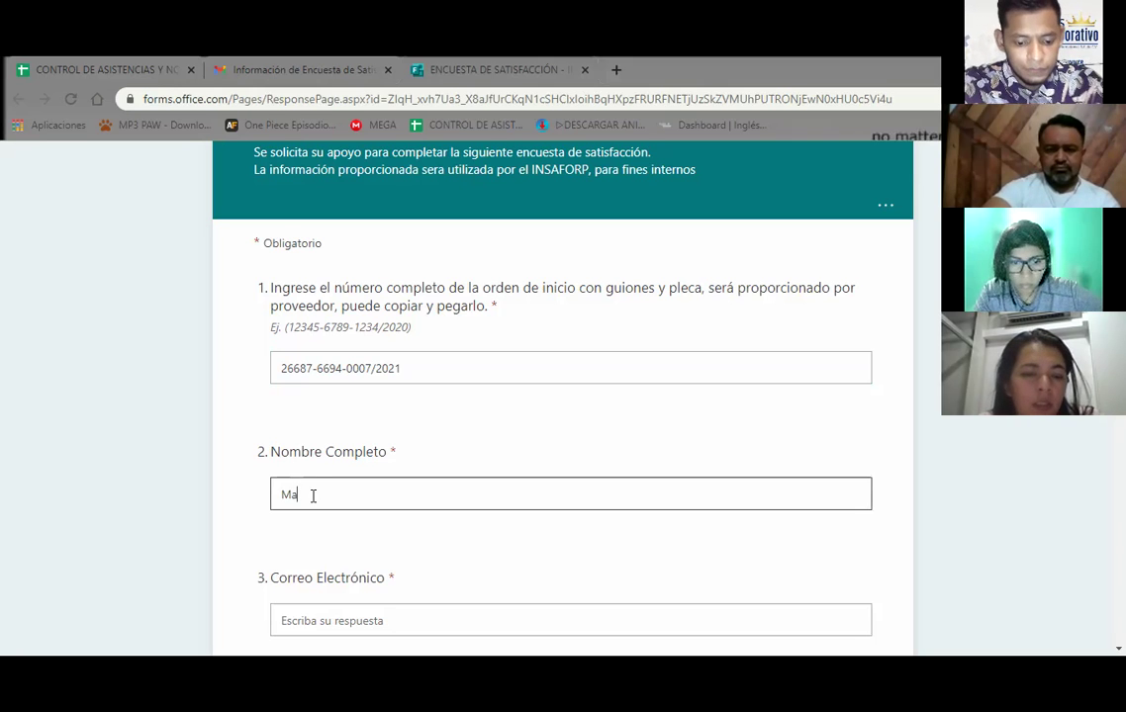
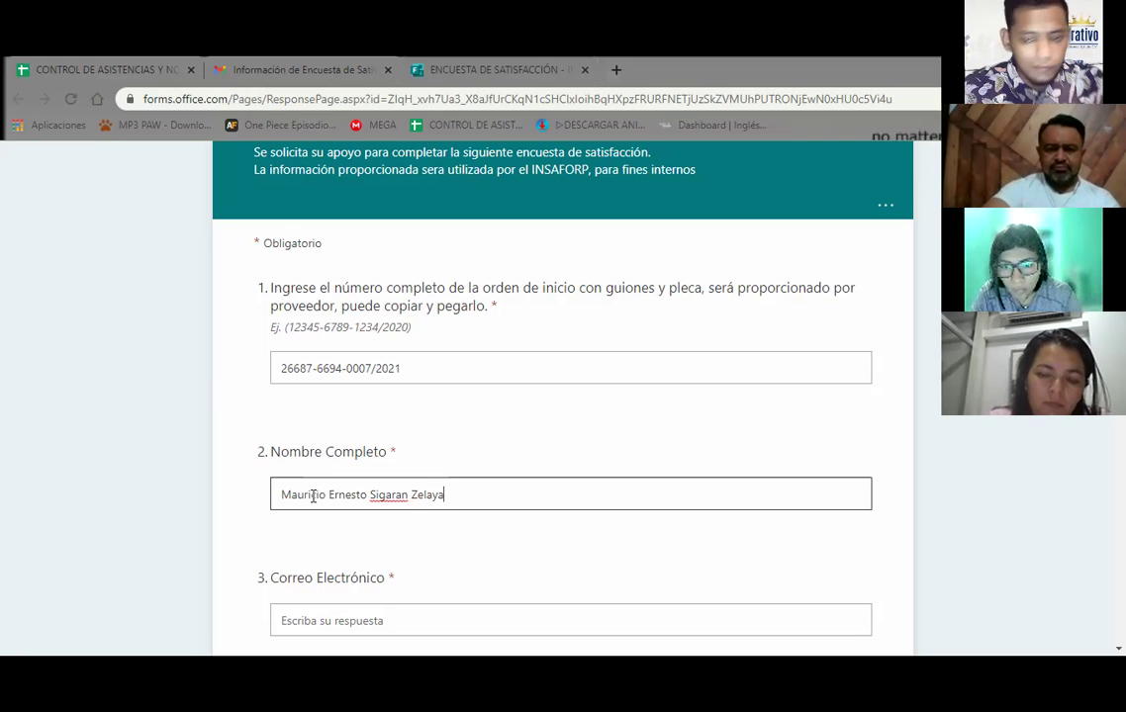
pyautogui.scroll(-2, 562, 395)
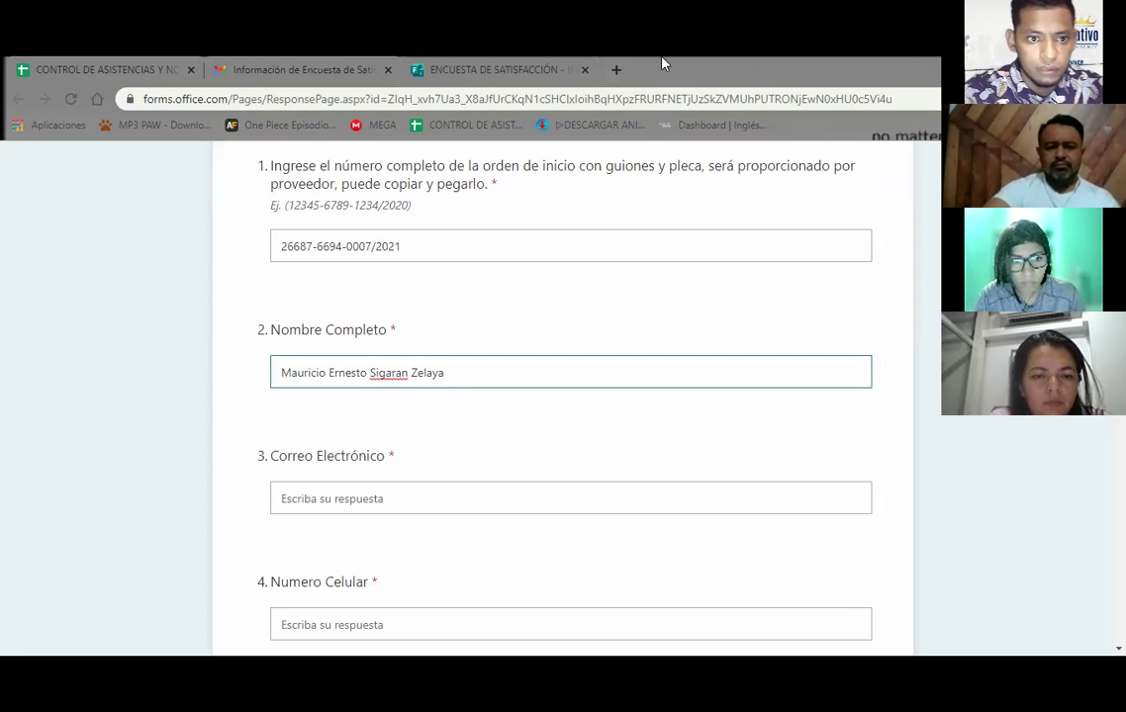
# Scroll the Google Sheets attendance roster left to show the participants' Email column
pyautogui.click(304, 65)
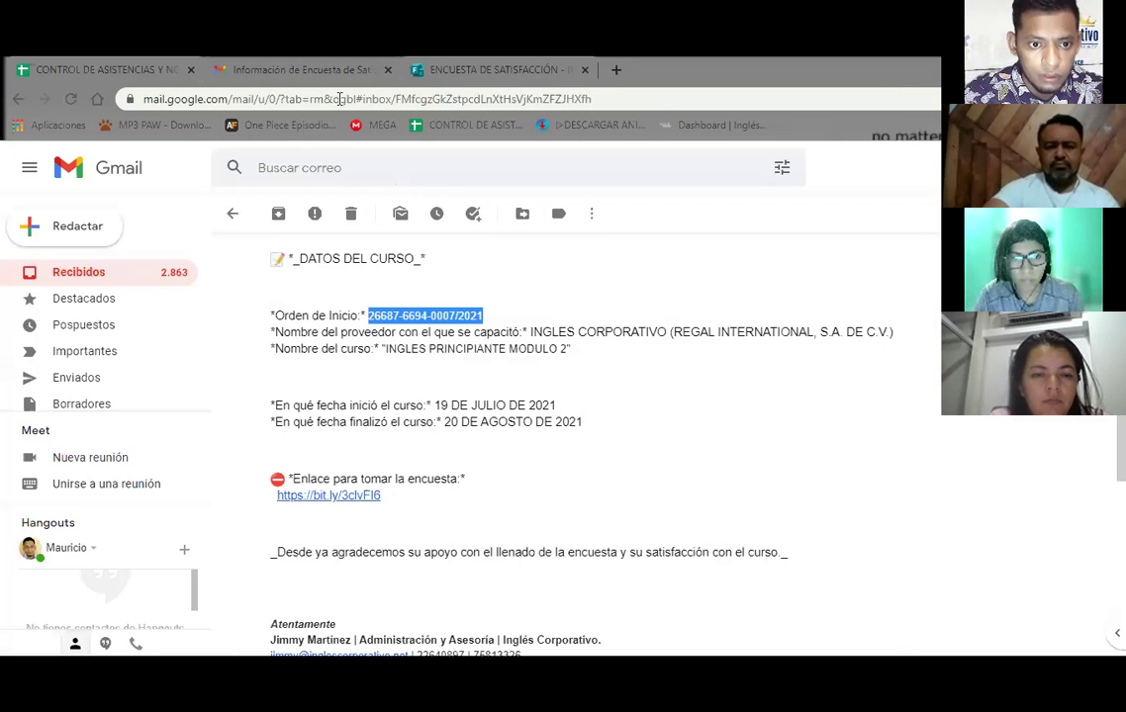
pyautogui.click(71, 63)
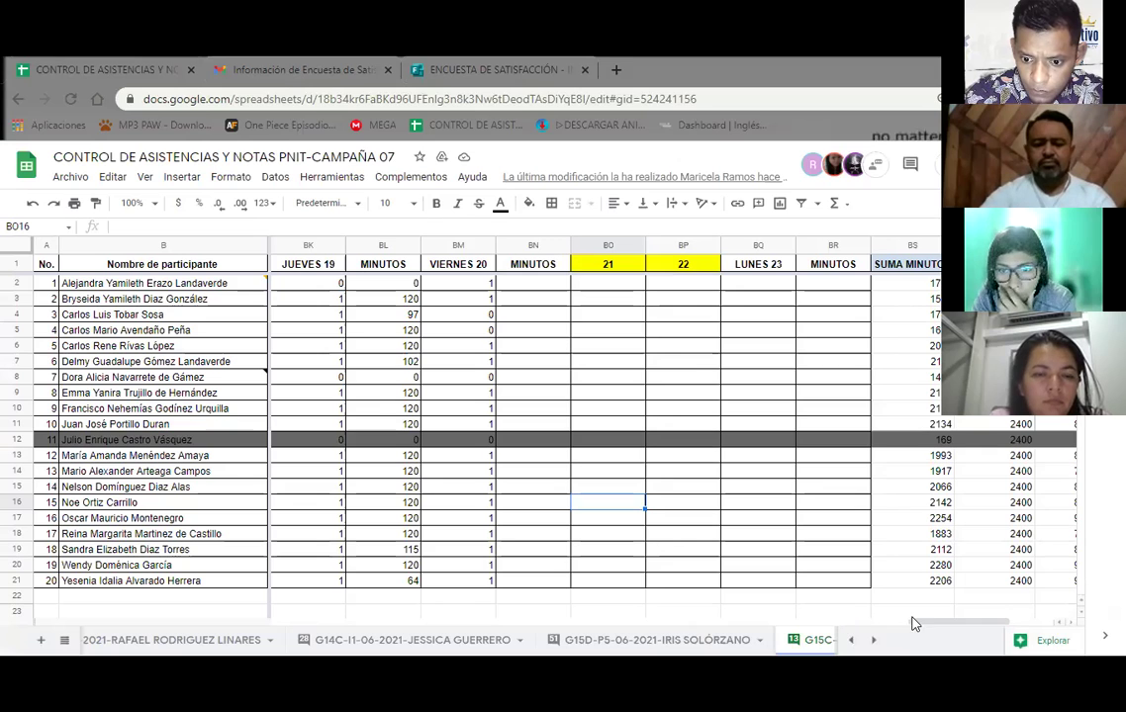
pyautogui.click(514, 621)
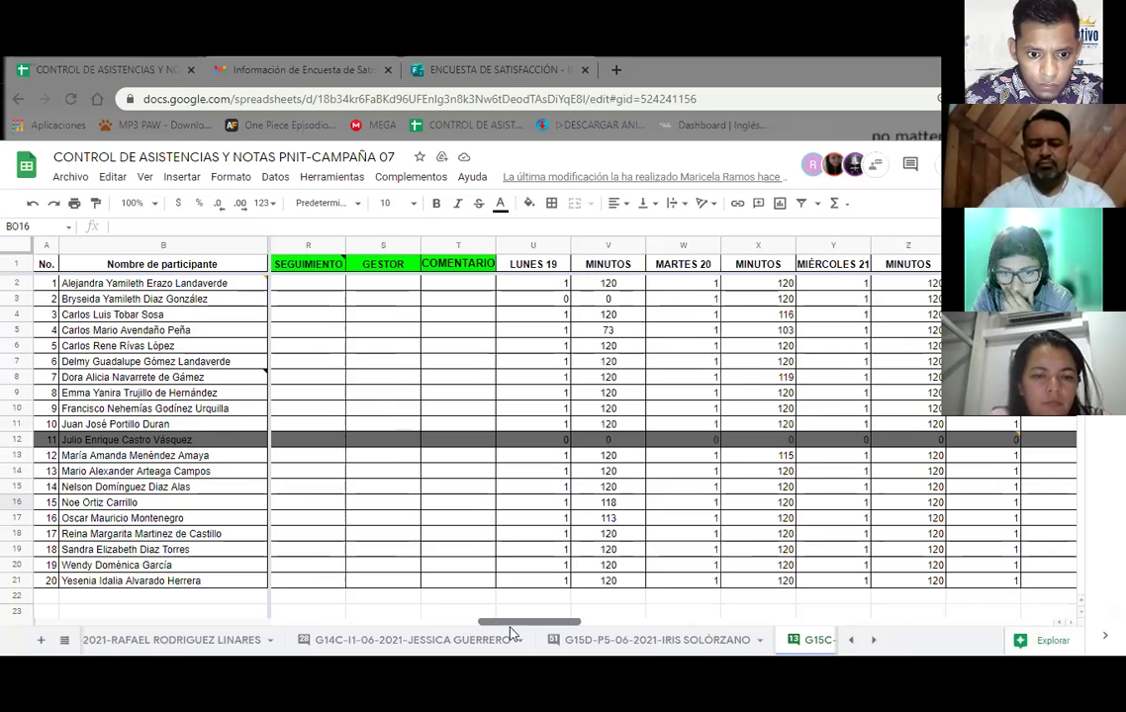
pyautogui.click(297, 623)
pyautogui.moveTo(316, 623); pyautogui.dragTo(305, 622)
pyautogui.click(276, 621)
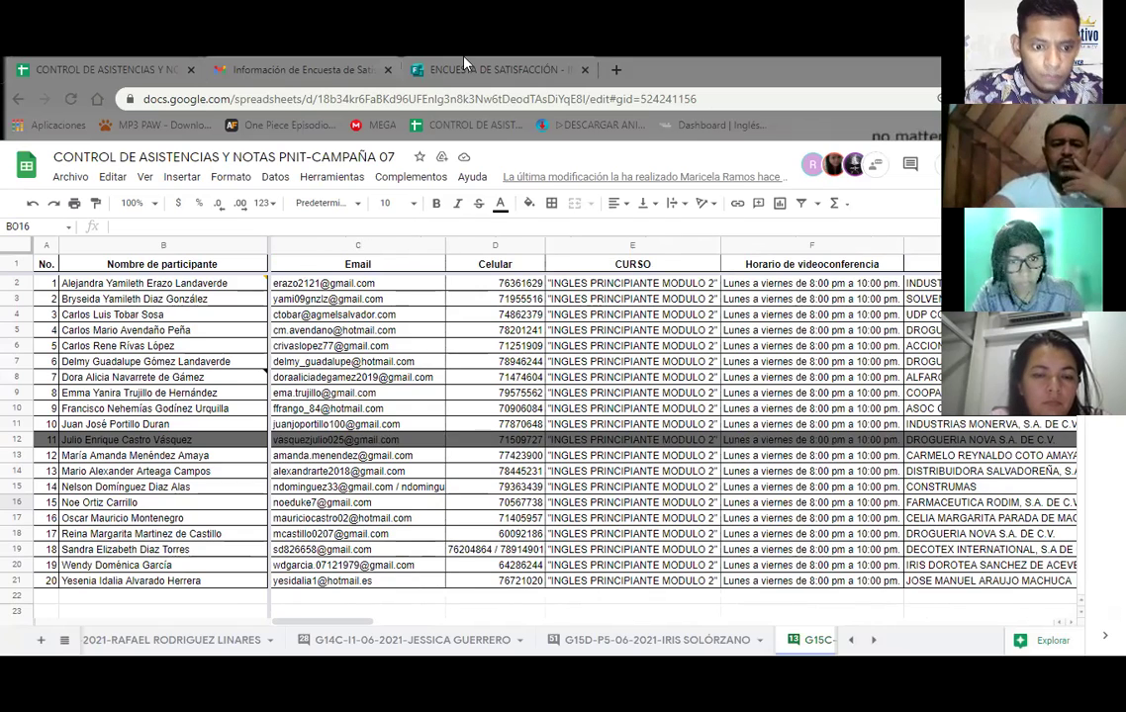
pyautogui.hotkey('ctrl', '3')
# Enter the participant's e-mail address in the Correo Electrónico answer box
pyautogui.click(262, 421)
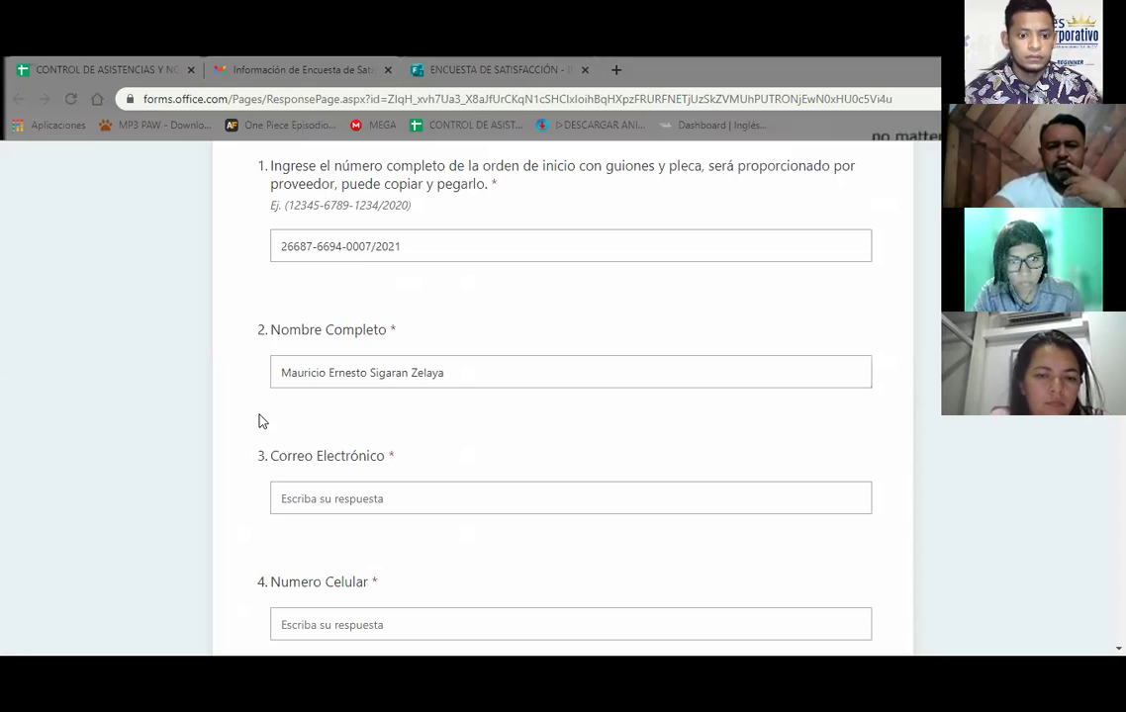
pyautogui.click(319, 501)
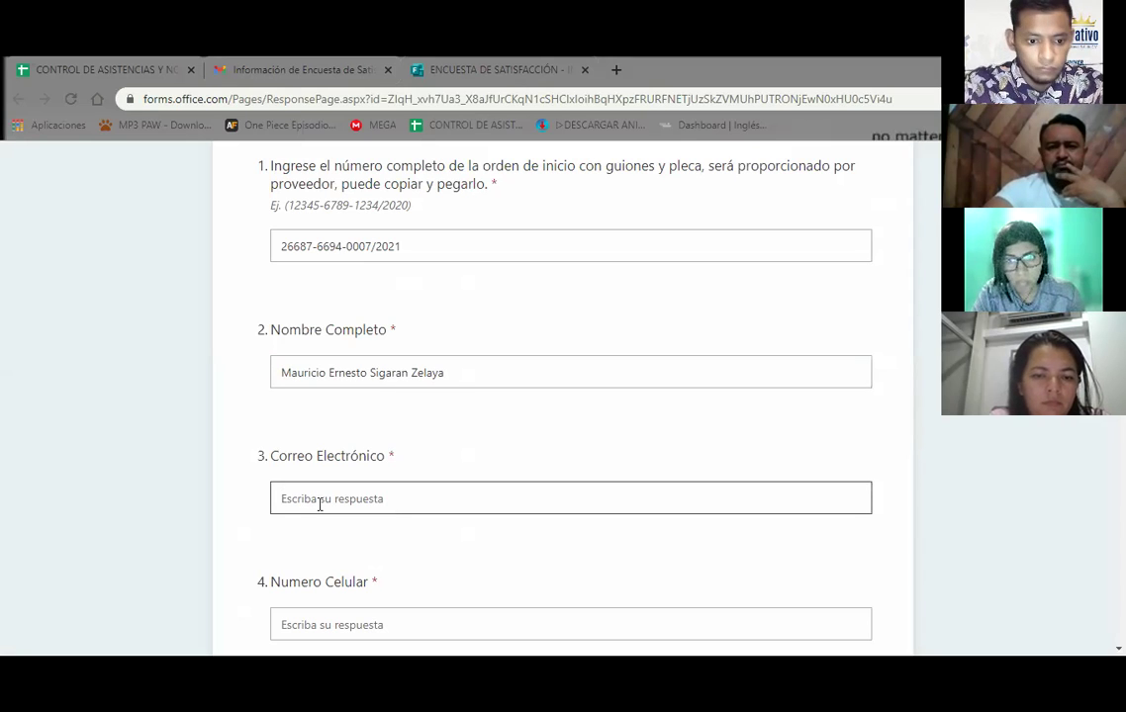
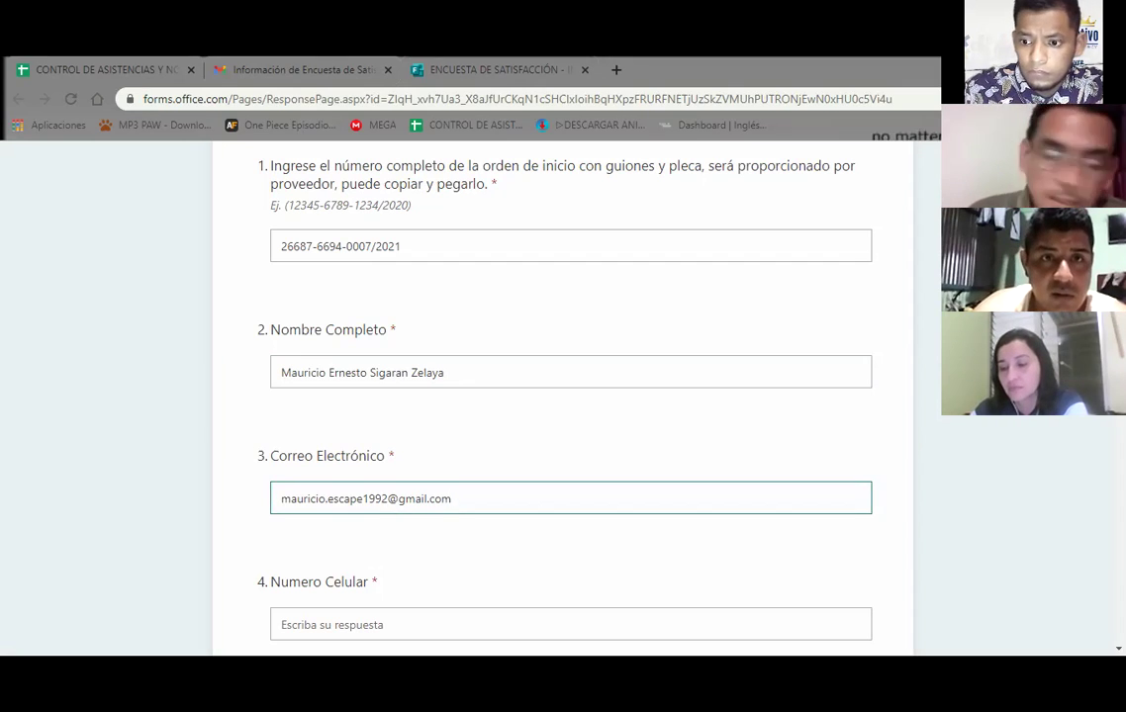
pyautogui.scroll(-3, 571, 396)
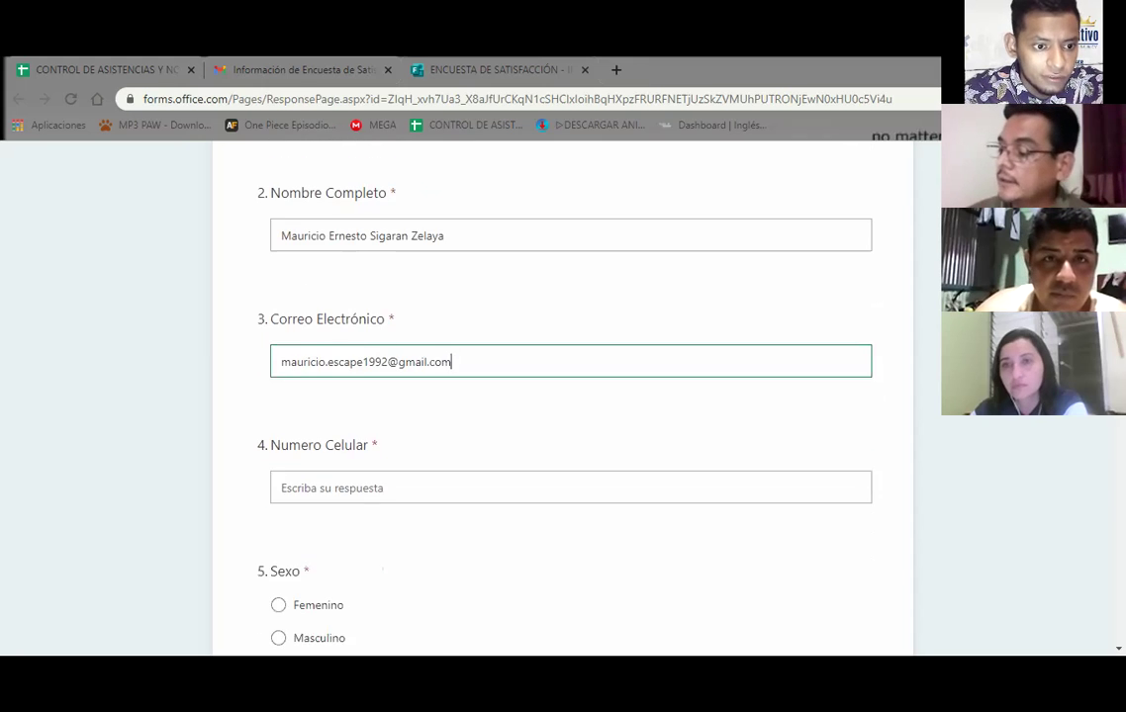
pyautogui.scroll(-2, 571, 396)
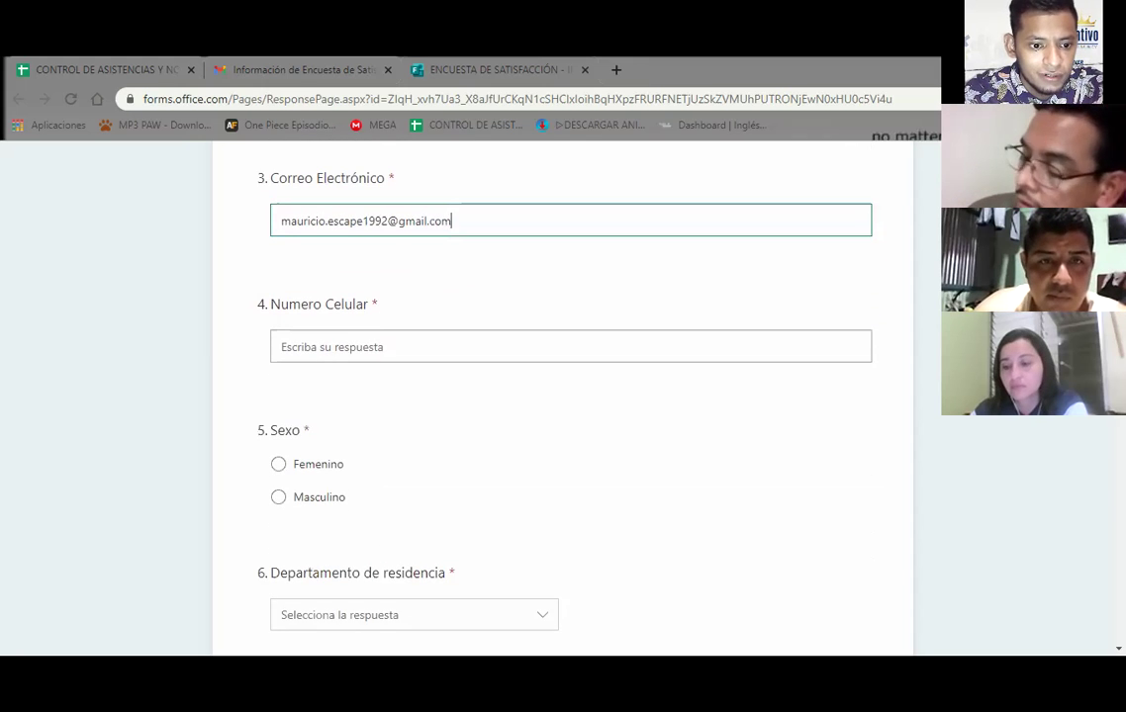
pyautogui.scroll(-2, 631, 416)
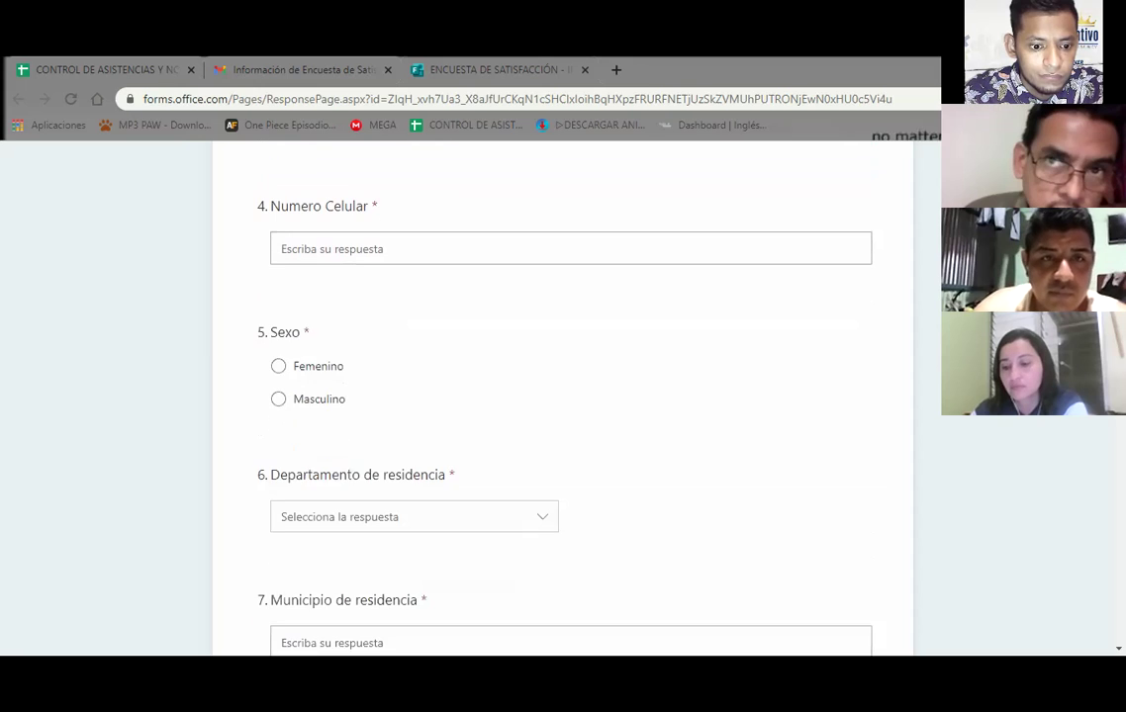
pyautogui.click(543, 510)
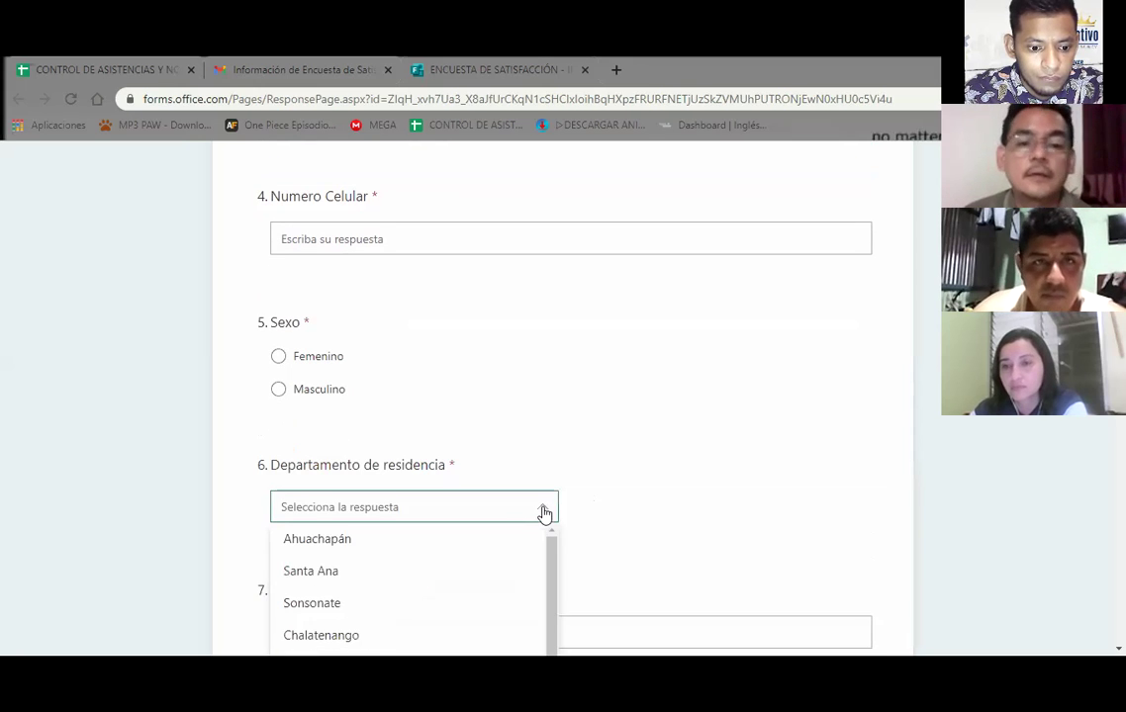
pyautogui.moveTo(551, 543); pyautogui.dragTo(568, 524)
pyautogui.click(623, 338)
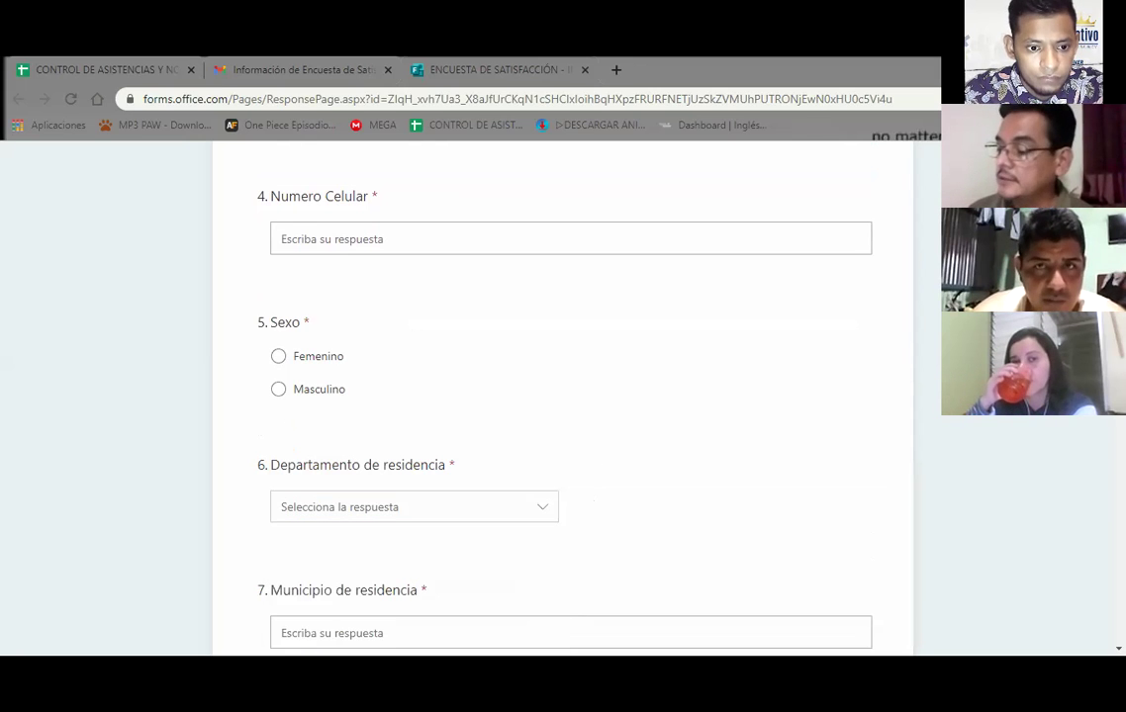
pyautogui.scroll(2, 571, 396)
pyautogui.scroll(-1, 571, 395)
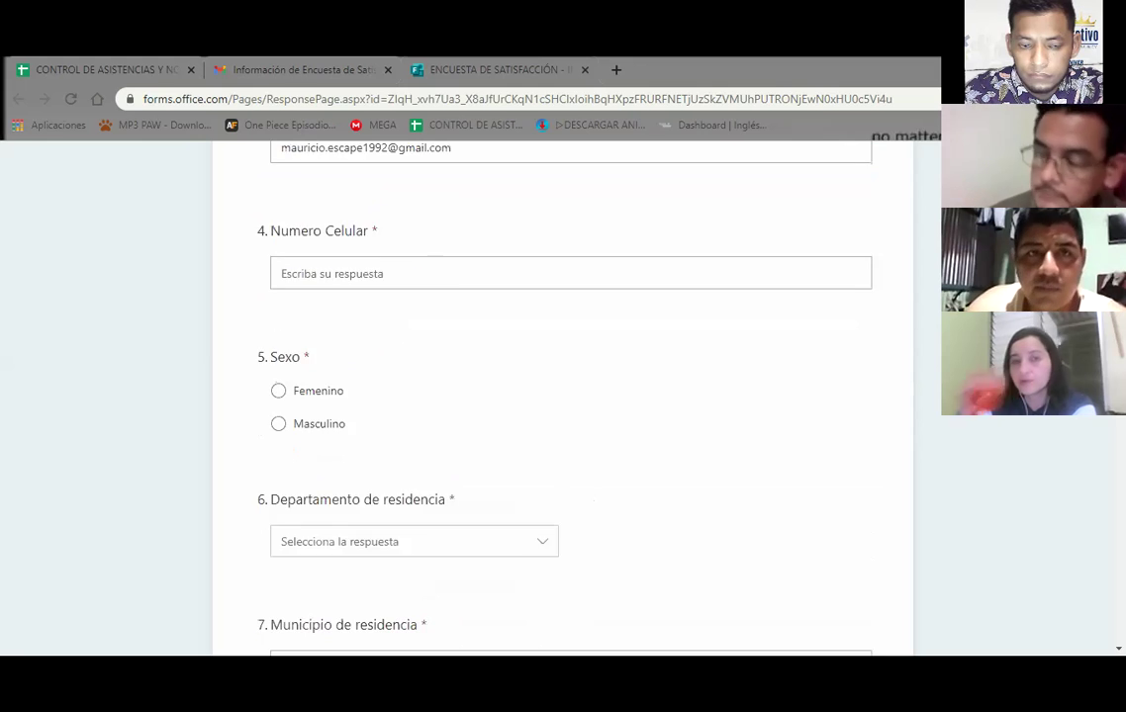
pyautogui.scroll(-1, 571, 395)
pyautogui.scroll(-3, 571, 395)
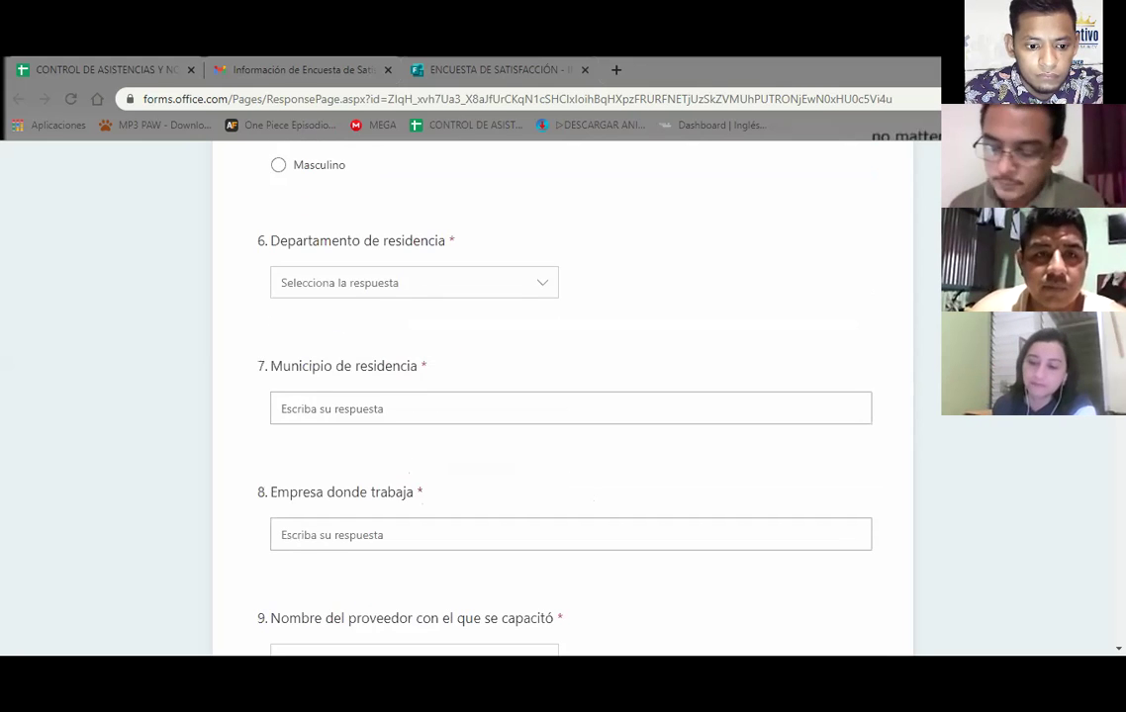
pyautogui.scroll(-2, 571, 395)
pyautogui.scroll(-1, 571, 396)
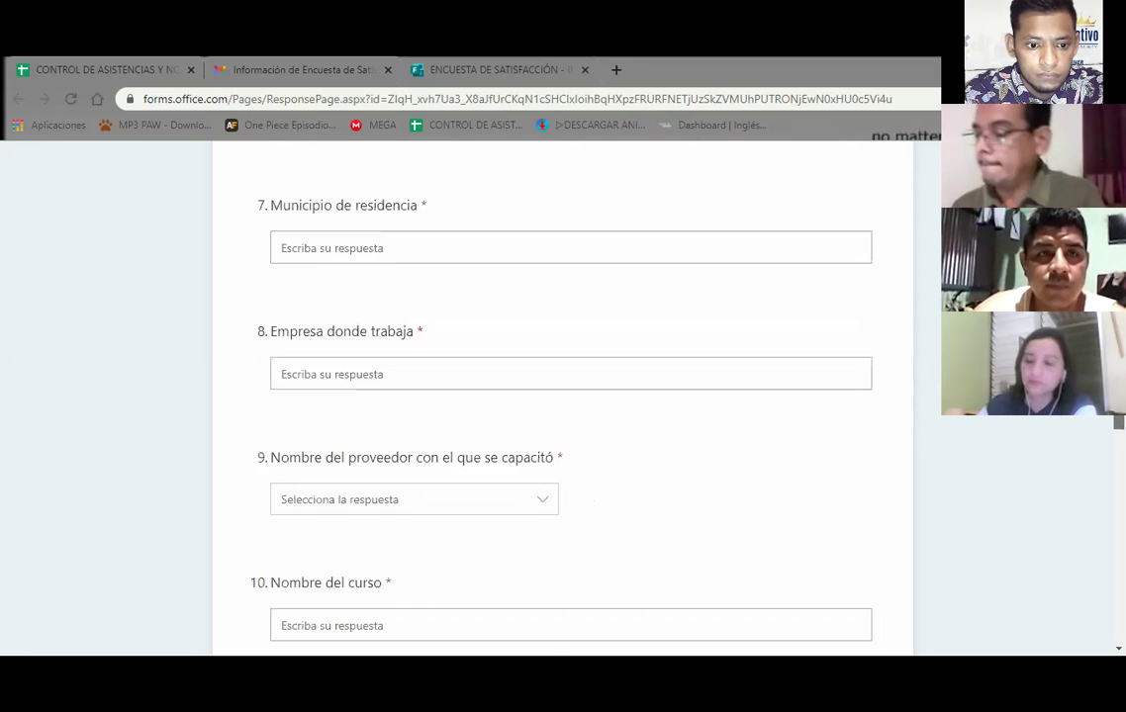
pyautogui.scroll(1, 571, 396)
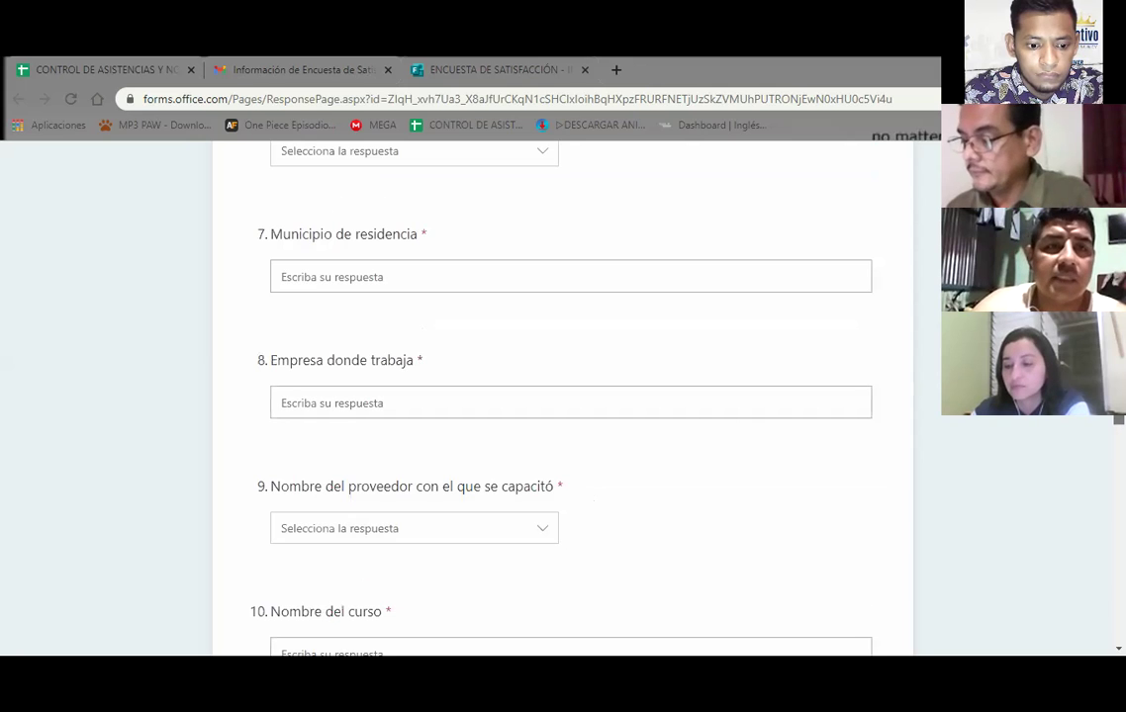
pyautogui.scroll(1, 571, 395)
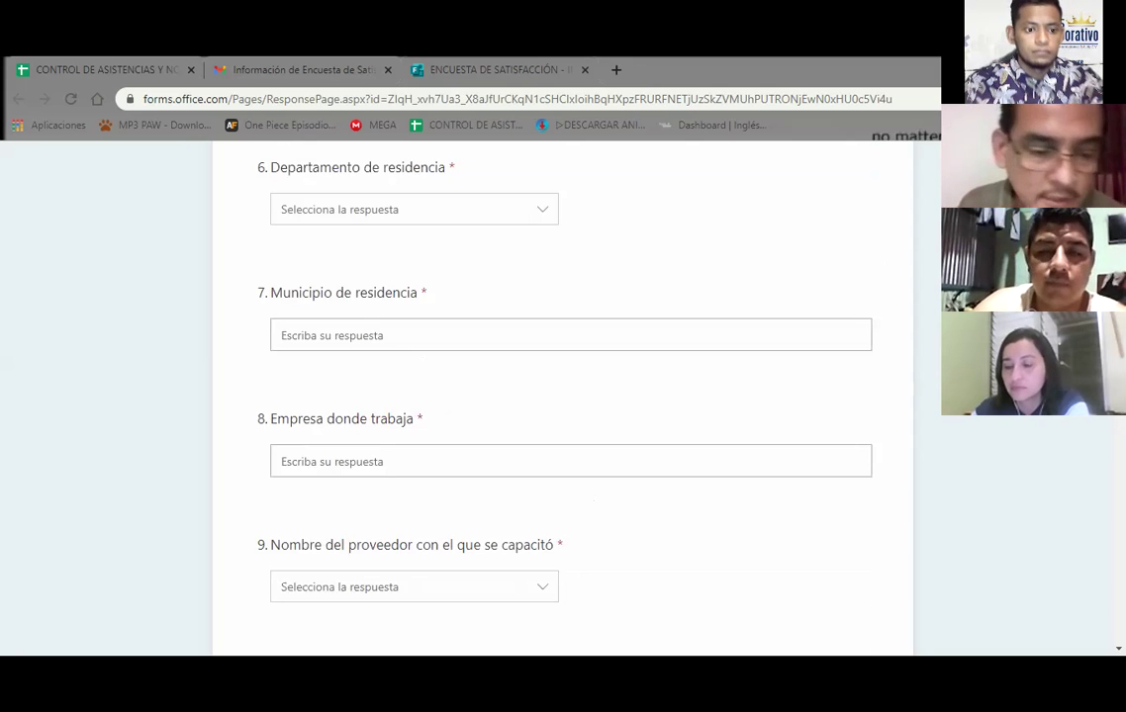
pyautogui.scroll(1, 571, 396)
# Glance at the course-data email, then return to the CONTROL DE ASISTENCIAS Y NOTAS spreadsheet
pyautogui.click(287, 69)
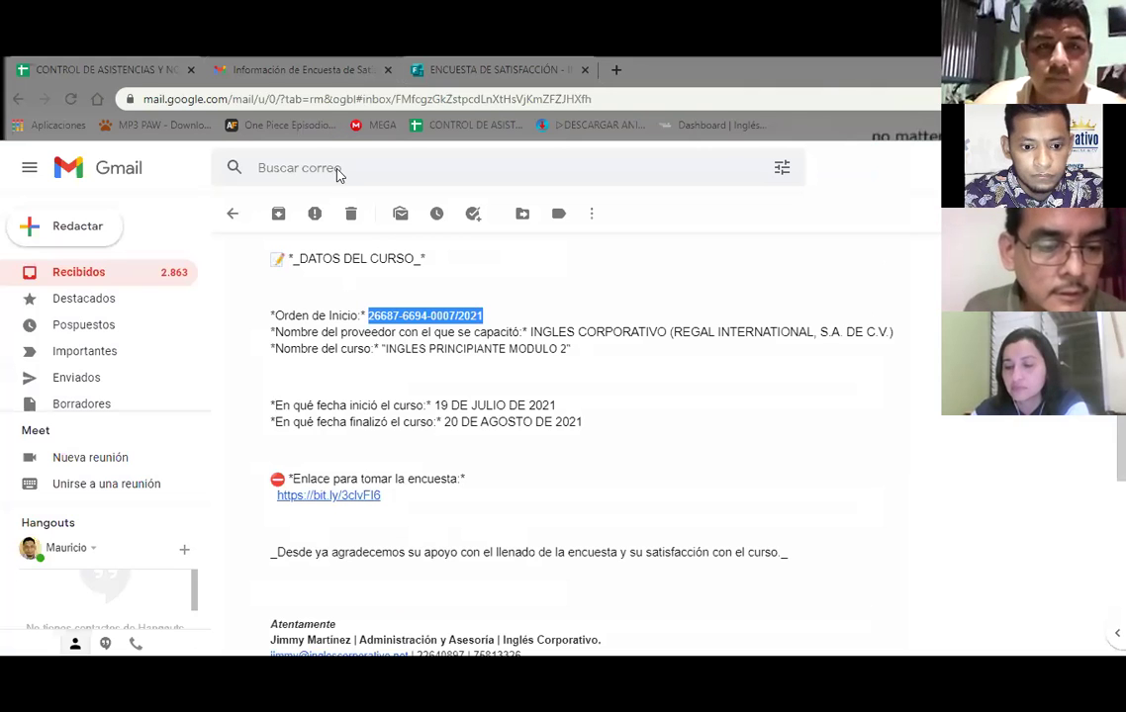
pyautogui.hotkey('ctrl', 'shift', 'Tab')
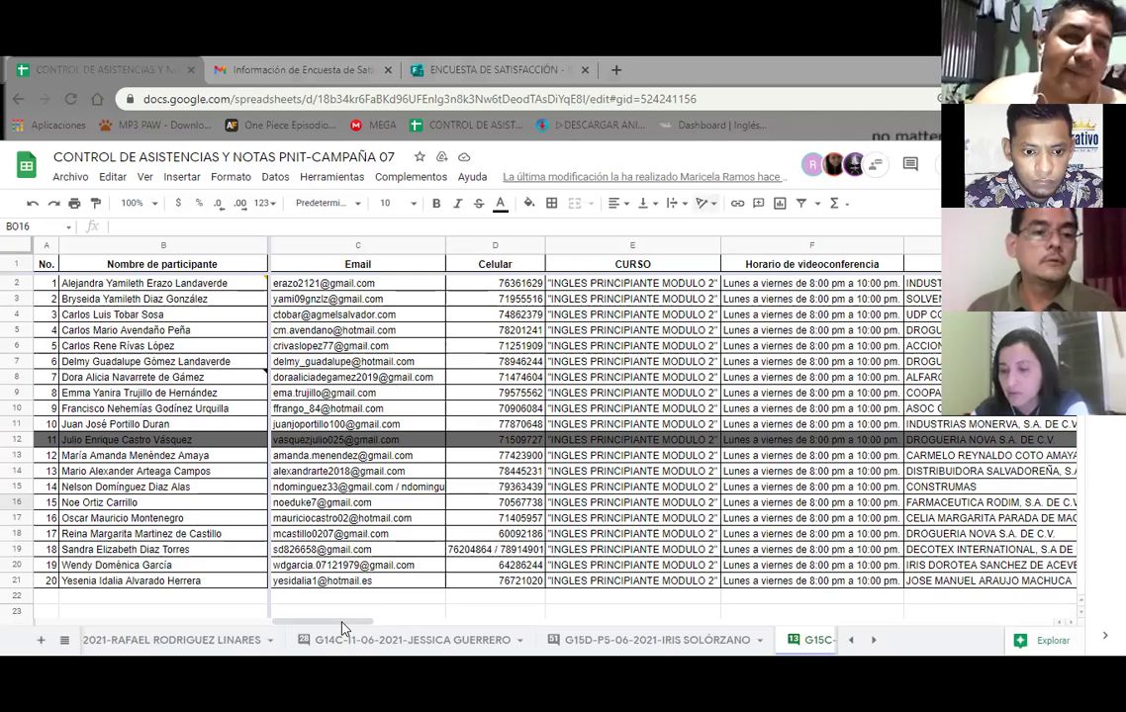
# Copy the company ASOC COM DE ADM DEL SIST DE ABAS DE AGUA POT FUENTE DE VIDA from cell G10
pyautogui.moveTo(387, 625); pyautogui.dragTo(416, 625)
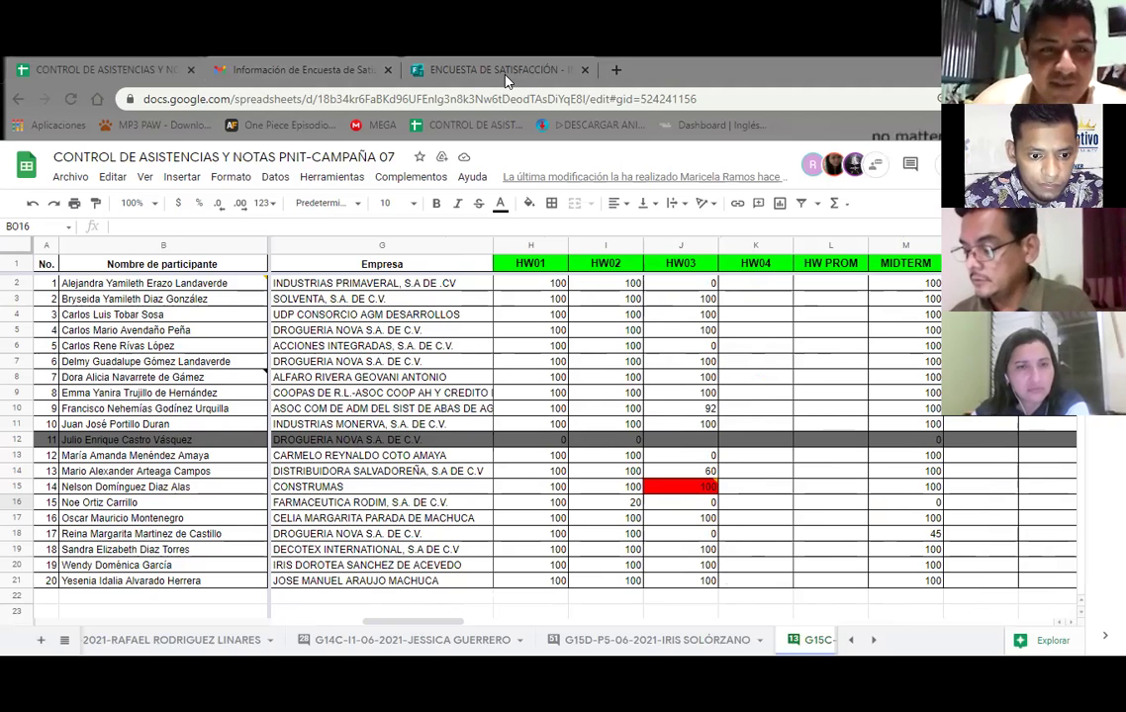
pyautogui.rightClick(336, 408)
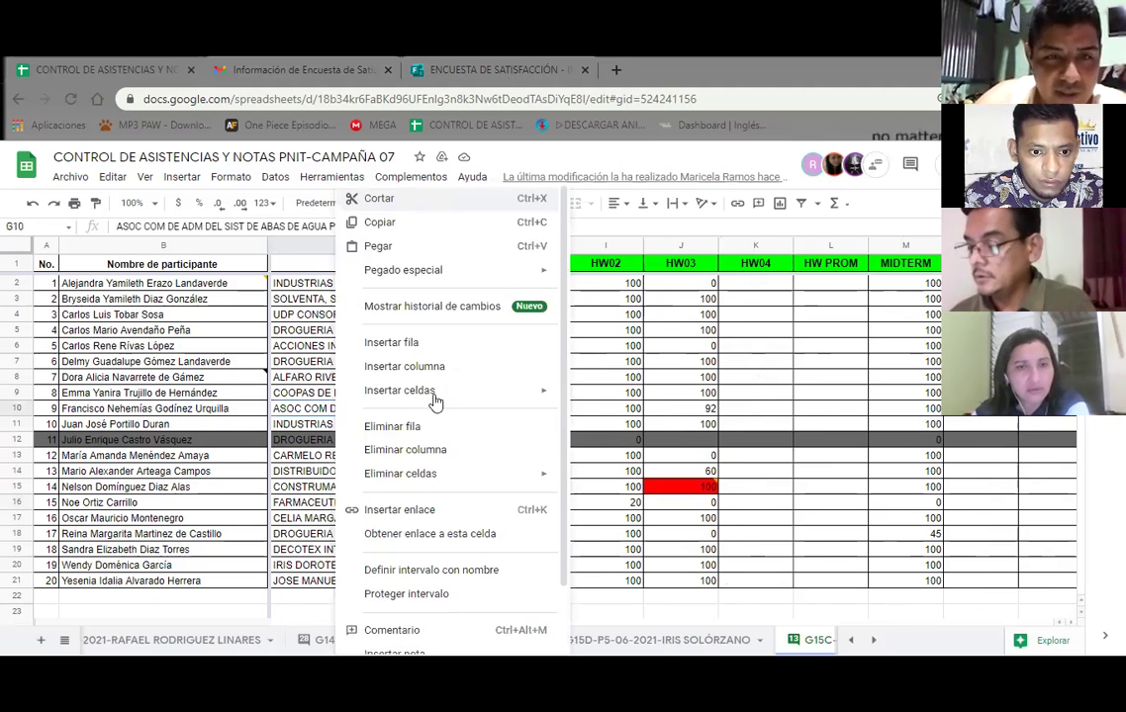
pyautogui.click(381, 221)
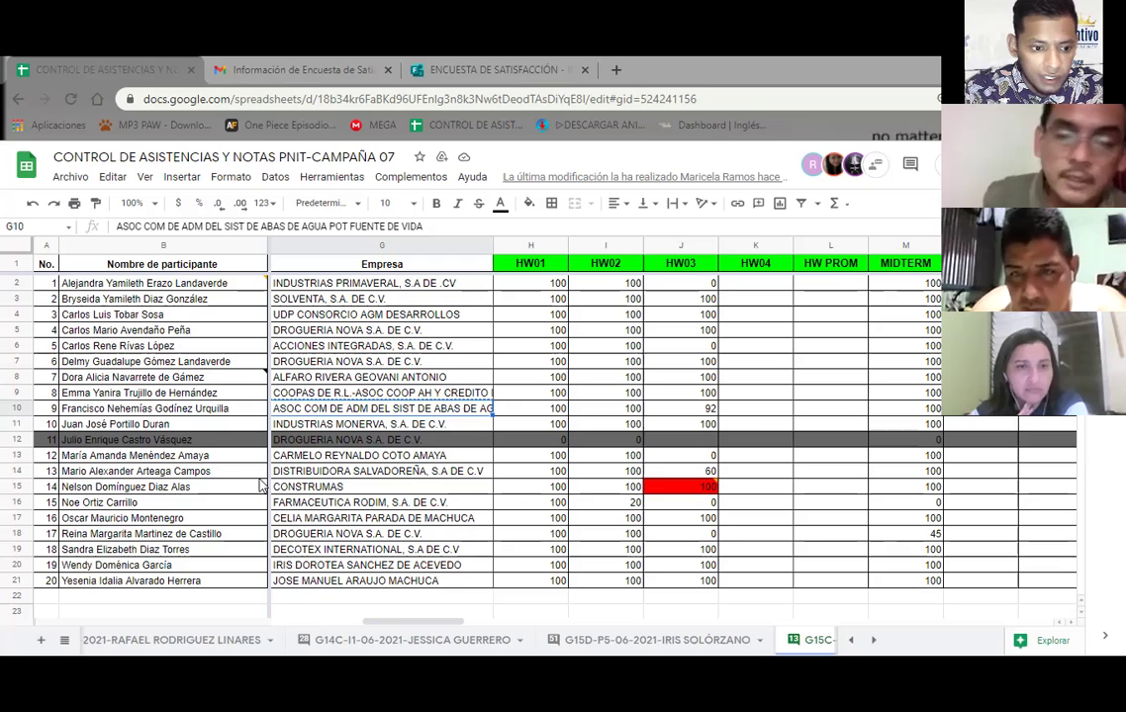
pyautogui.click(322, 524)
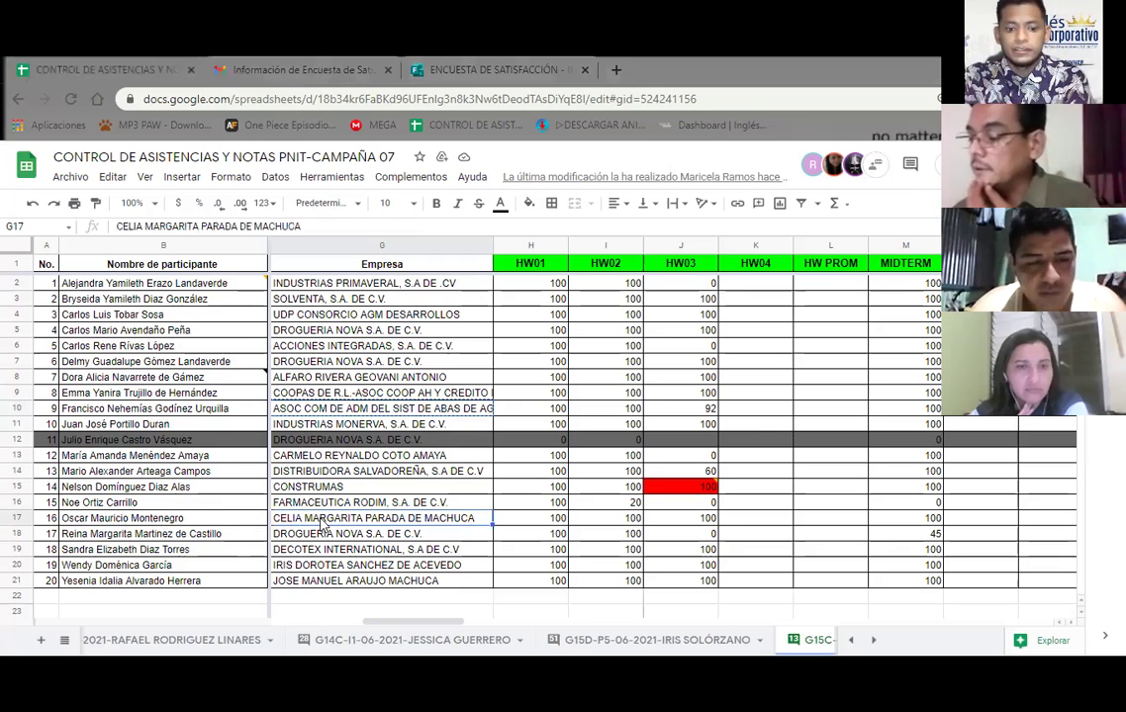
pyautogui.click(495, 69)
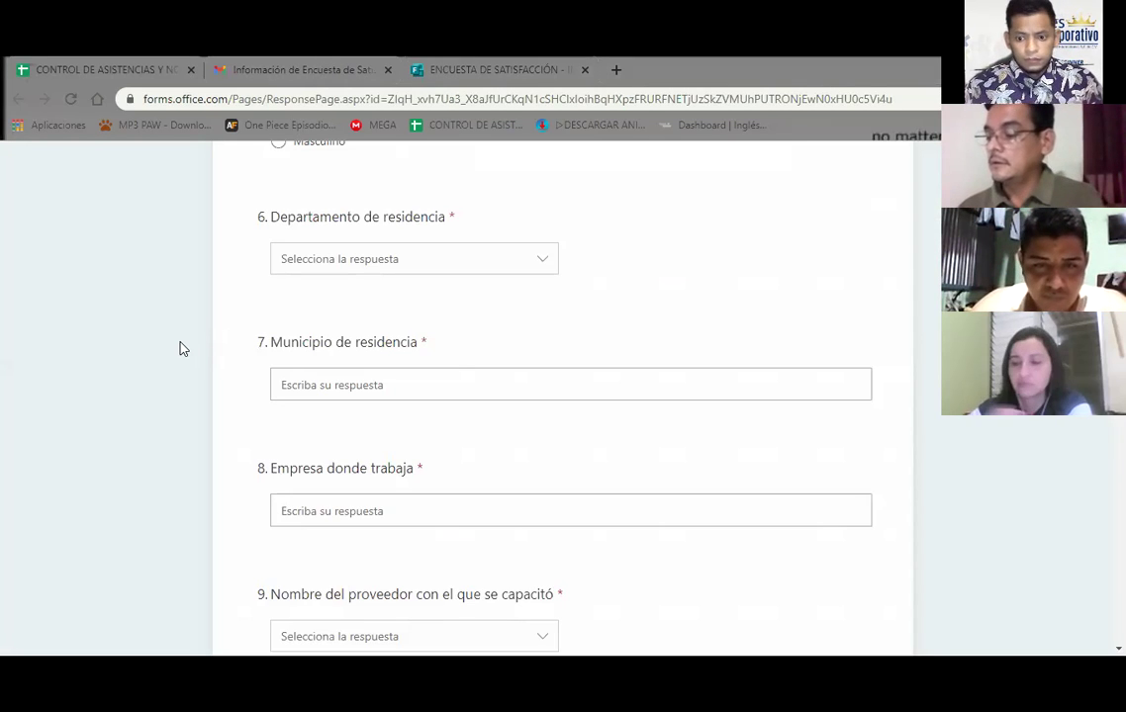
# Copy the course start date 19 DE JULIO DE 2021 from the course-data email
pyautogui.click(291, 61)
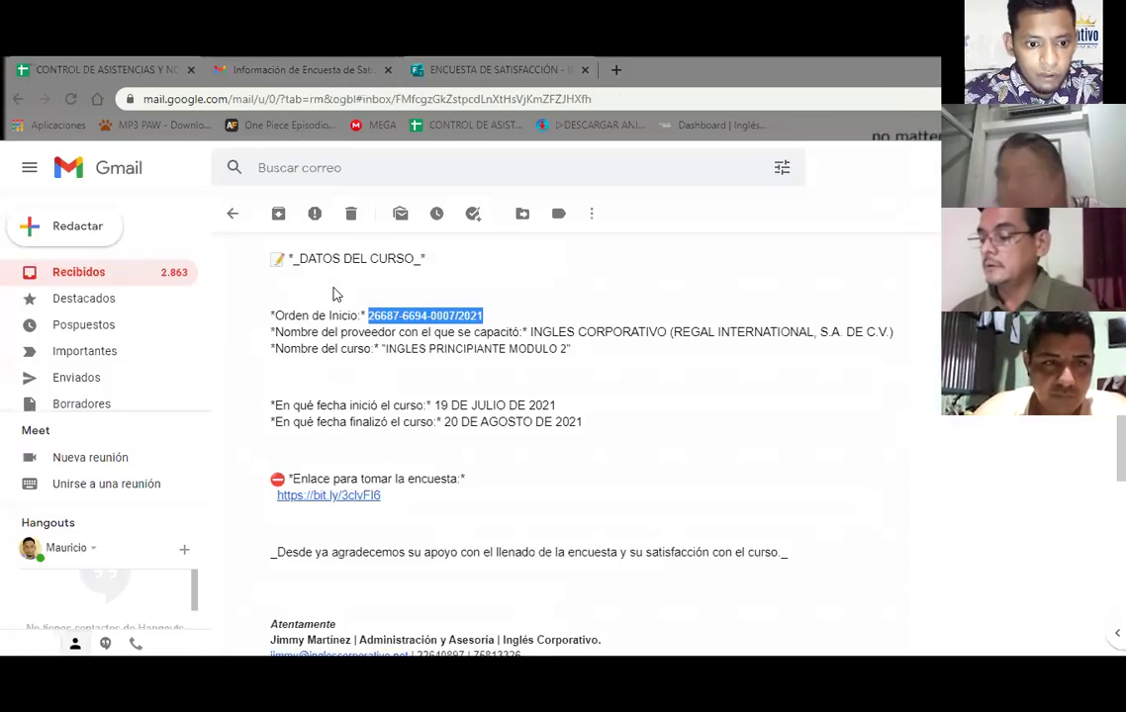
pyautogui.moveTo(556, 406); pyautogui.dragTo(572, 414)
pyautogui.click(571, 413)
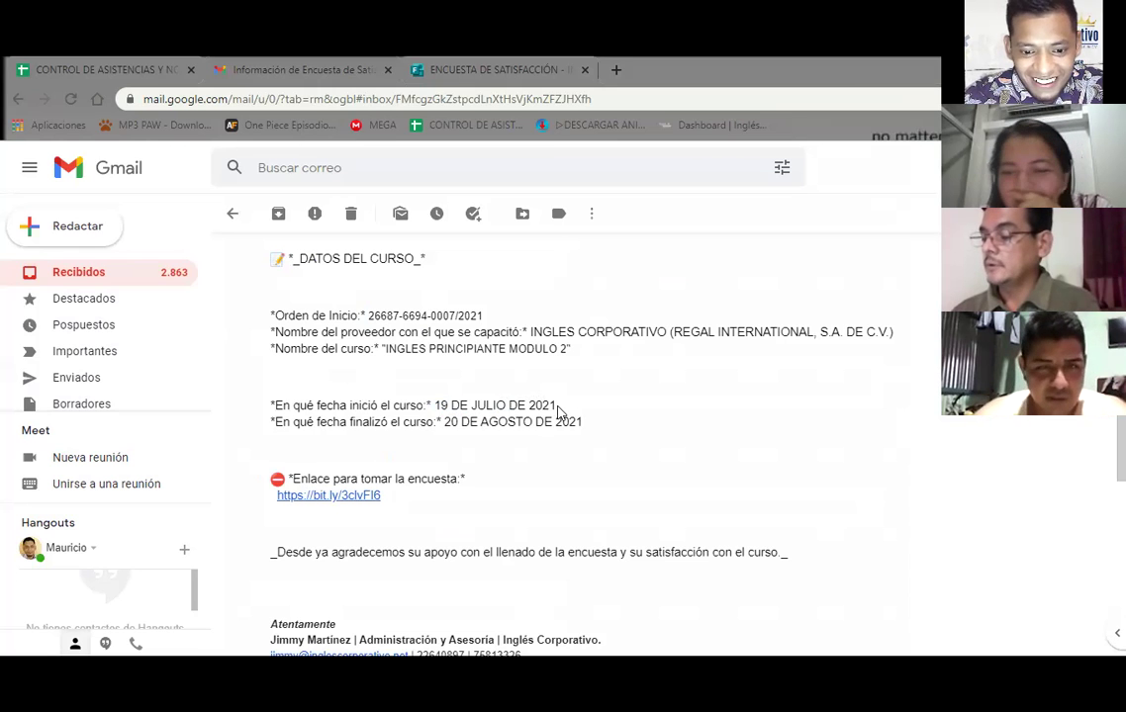
pyautogui.moveTo(556, 409); pyautogui.dragTo(439, 408)
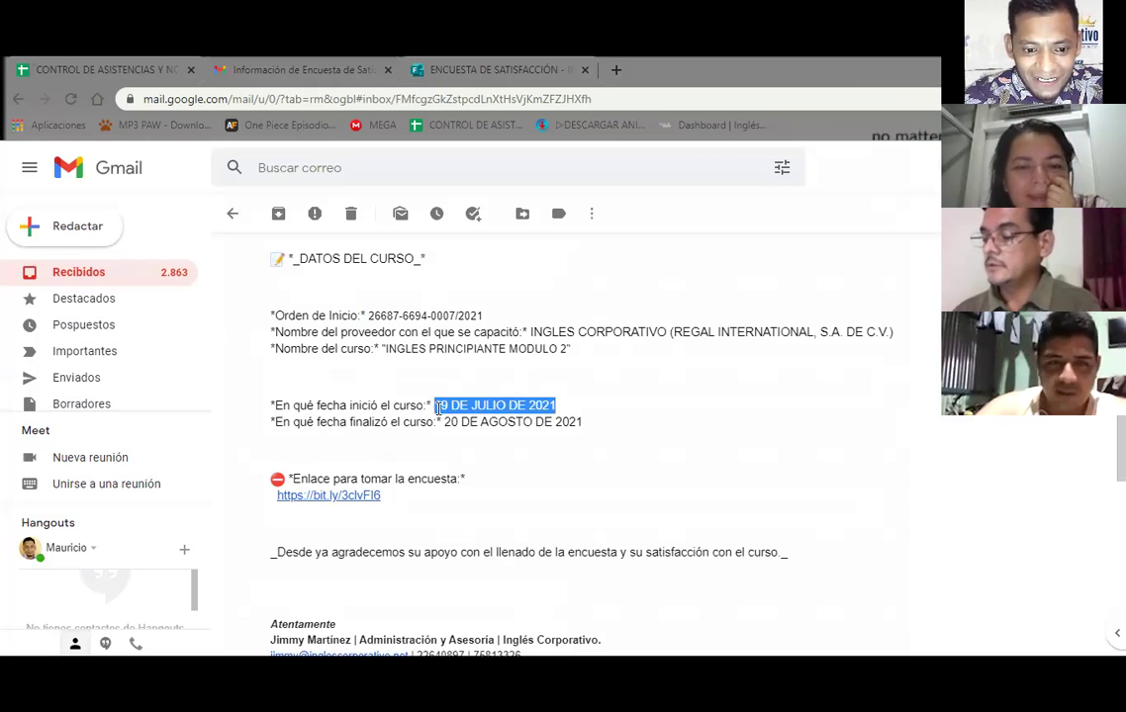
pyautogui.rightClick(436, 409)
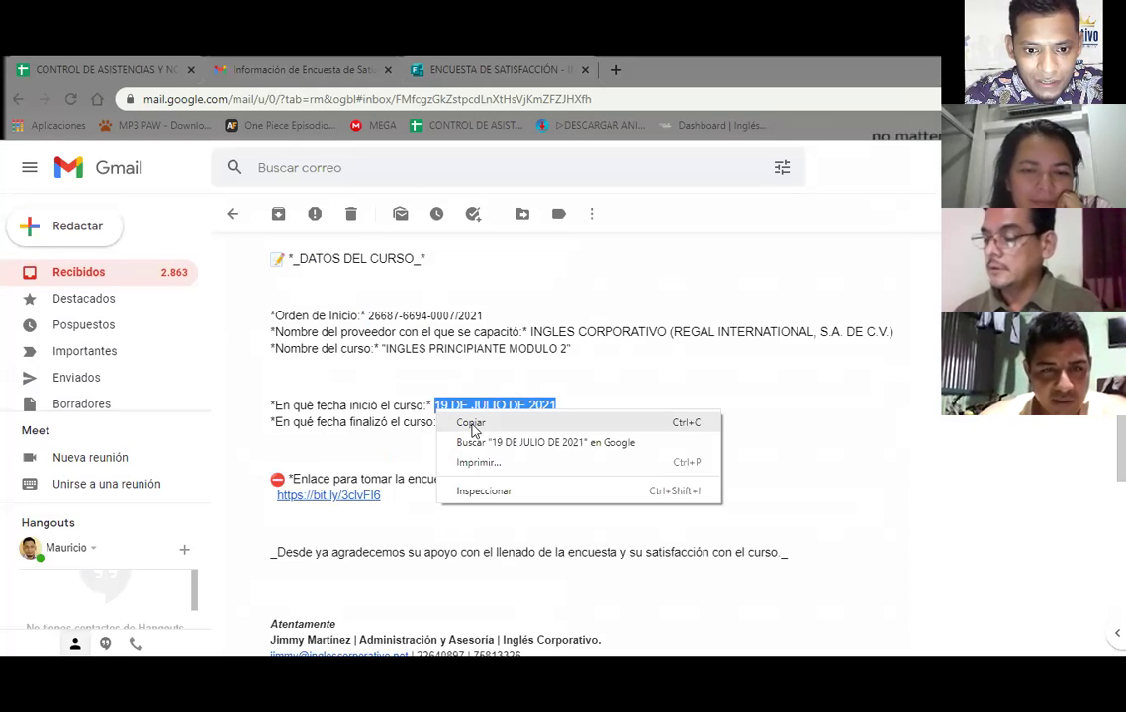
pyautogui.click(472, 425)
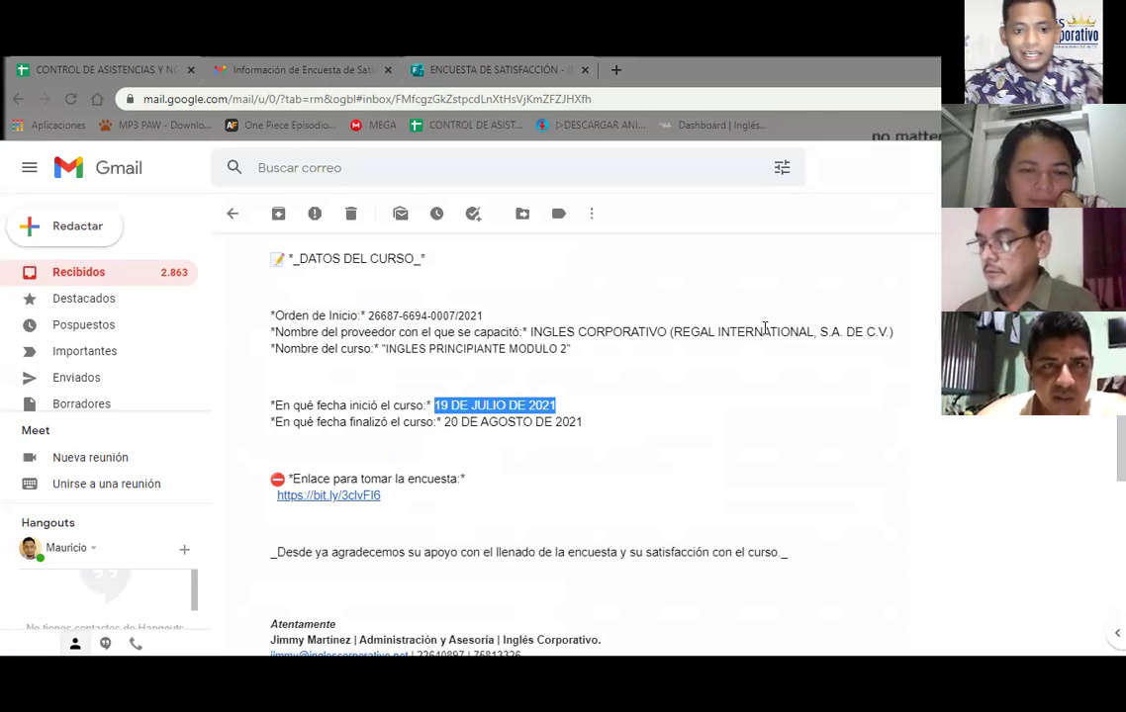
# Copy the provider name INGLES CORPORATIVO (REGAL INTERNATIONAL, S.A. DE C.V.)
pyautogui.hotkey('alt', 'Tab')
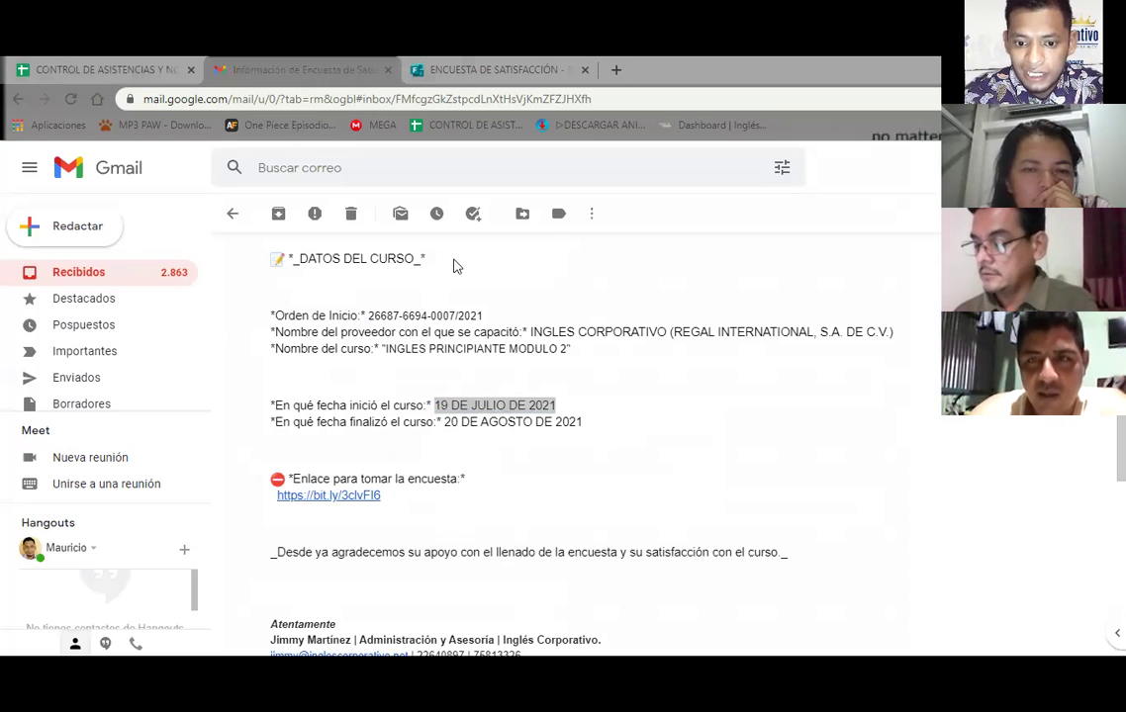
pyautogui.moveTo(530, 332); pyautogui.dragTo(897, 339)
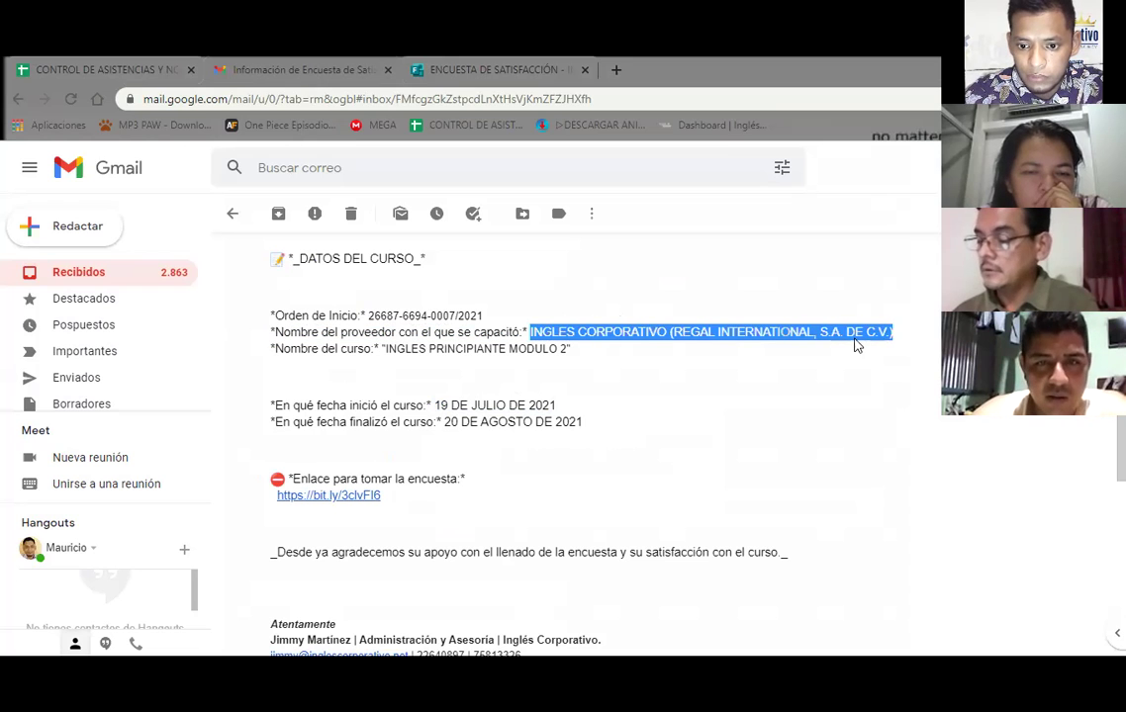
pyautogui.rightClick(857, 346)
pyautogui.click(827, 349)
pyautogui.click(471, 62)
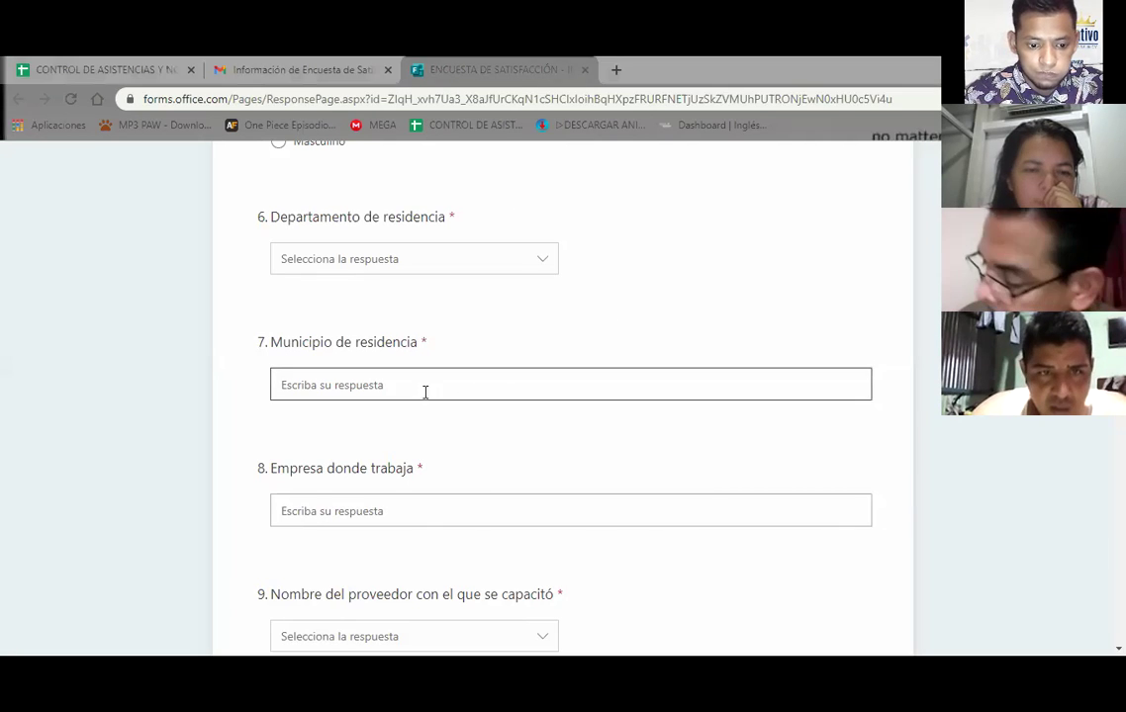
# Choose INGLES CORPORATIVO (REGAL INTERNATIONAL, S.A. DE C.V.) in the question 9 provider dropdown
pyautogui.scroll(-1, 242, 559)
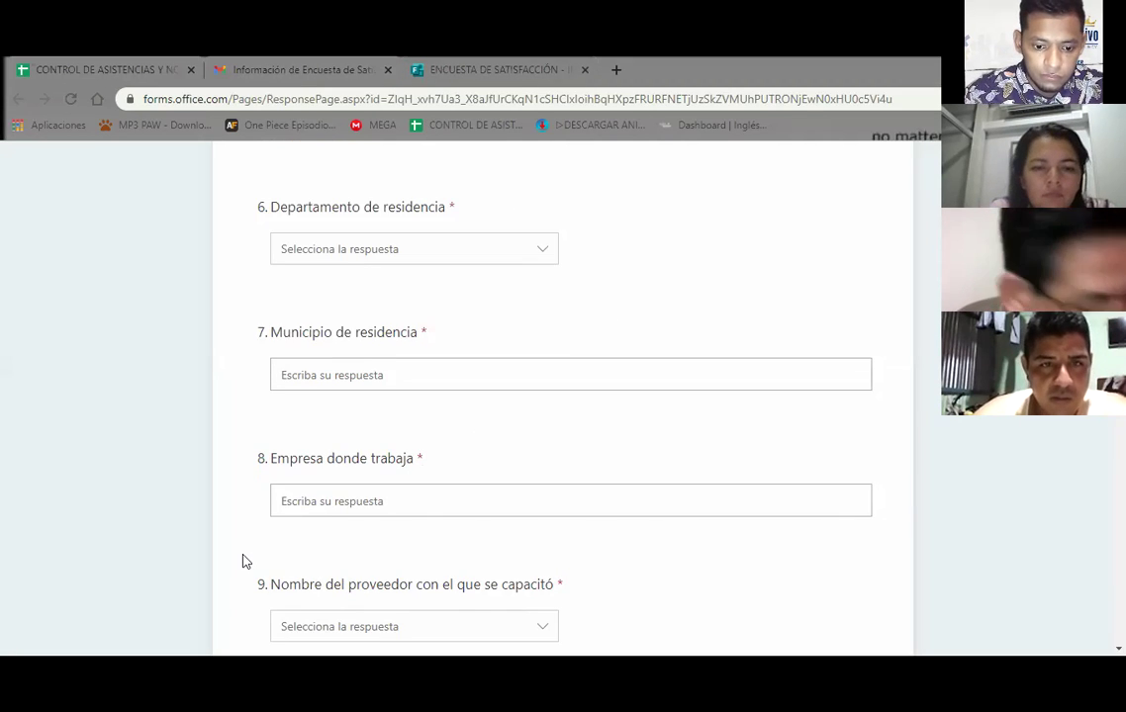
pyautogui.click(556, 544)
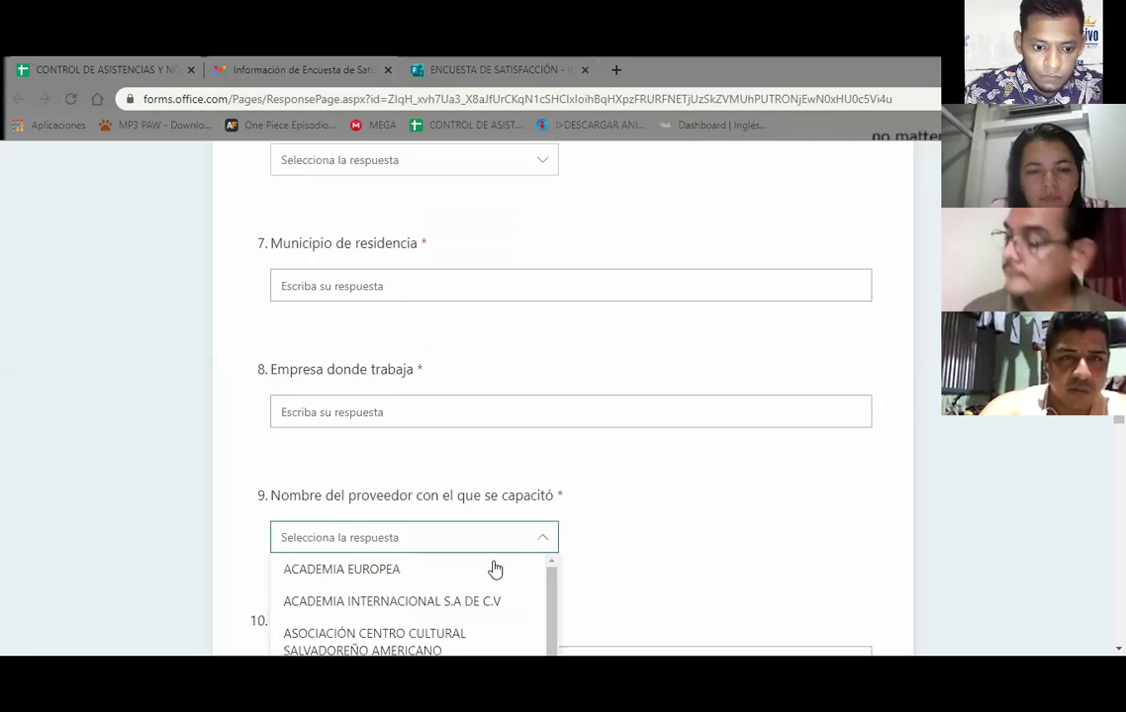
pyautogui.press('Down')
pyautogui.press('Down')
pyautogui.press('Down')
pyautogui.press('Down')
pyautogui.press('Down')
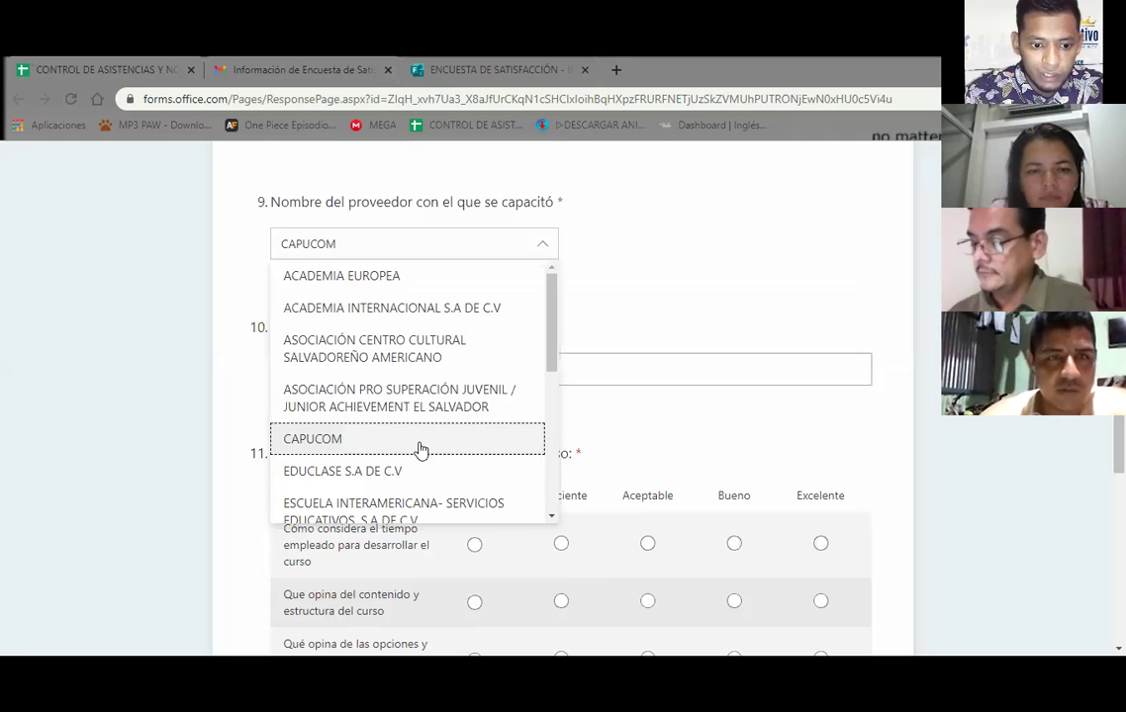
pyautogui.moveTo(553, 324); pyautogui.dragTo(552, 309)
pyautogui.scroll(-2, 553, 396)
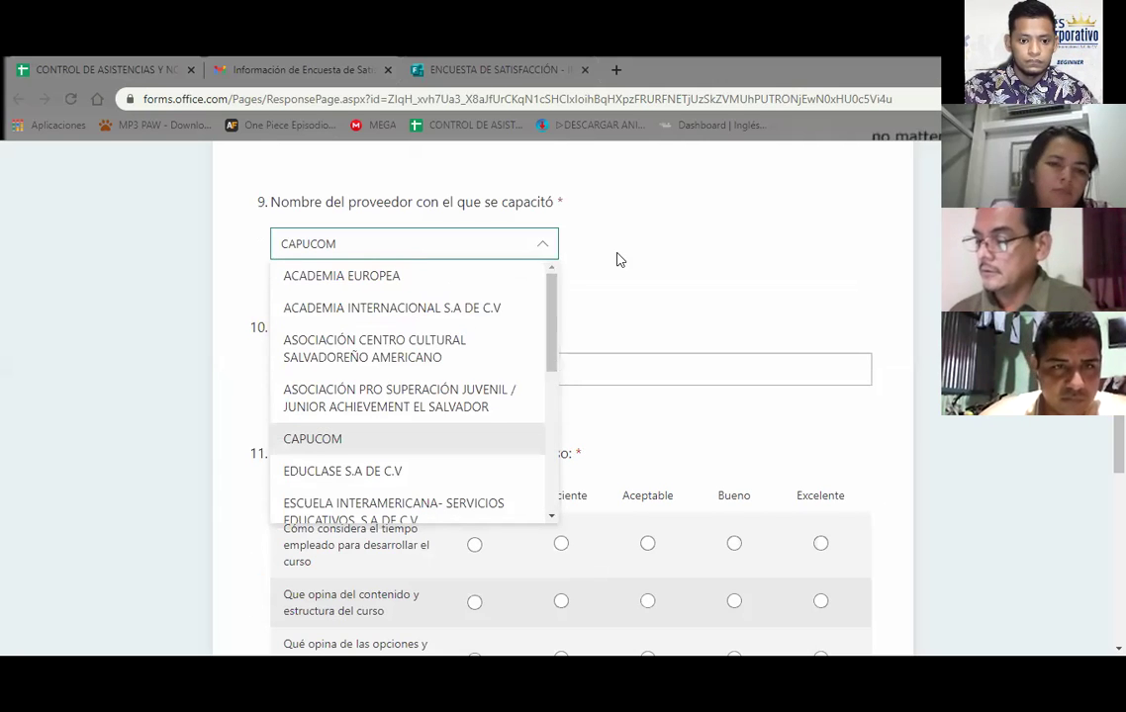
pyautogui.click(543, 241)
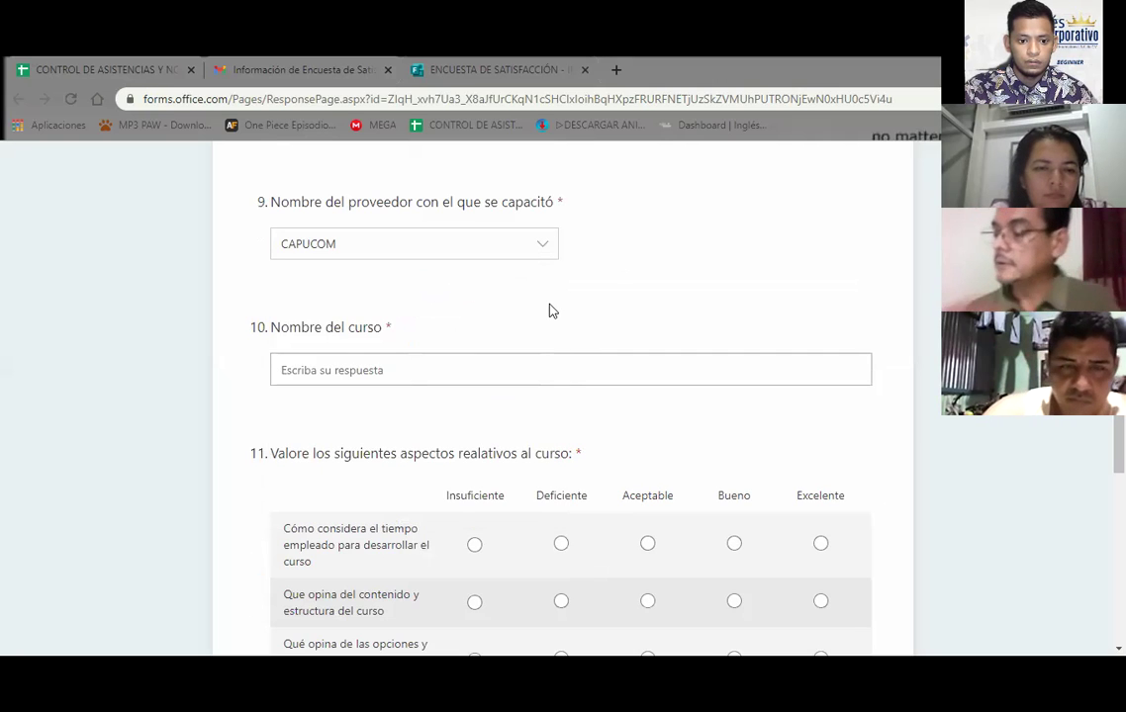
pyautogui.press('Return')
pyautogui.scroll(-1, 550, 345)
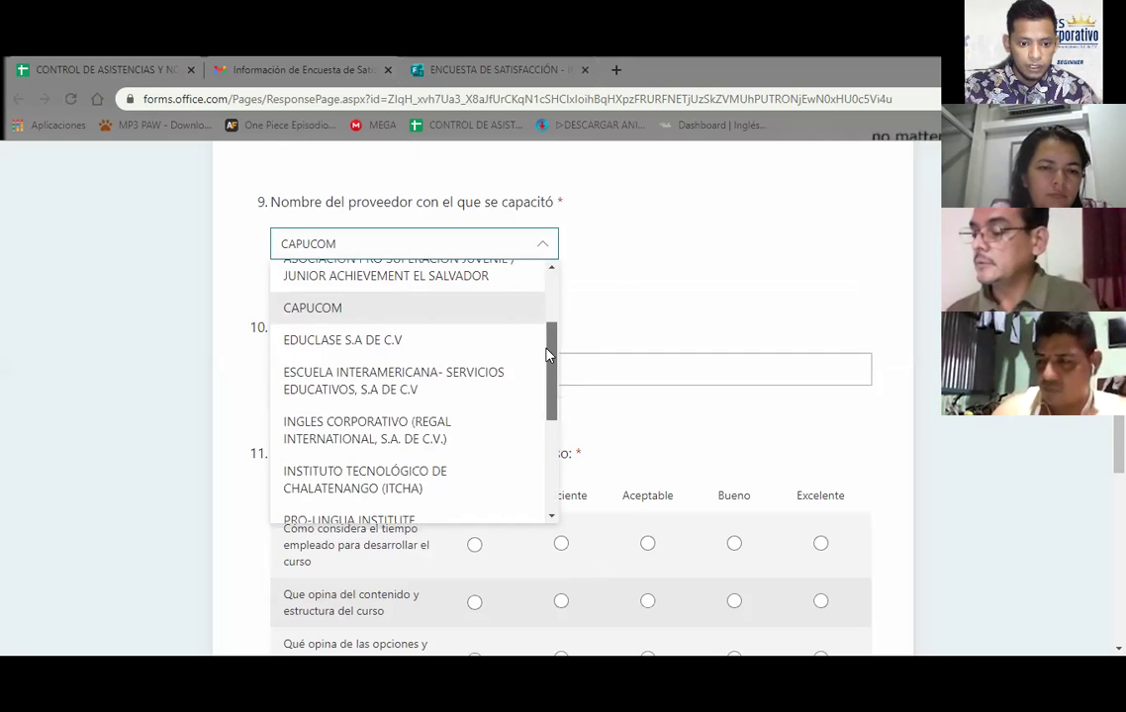
pyautogui.click(399, 432)
pyautogui.press('Return')
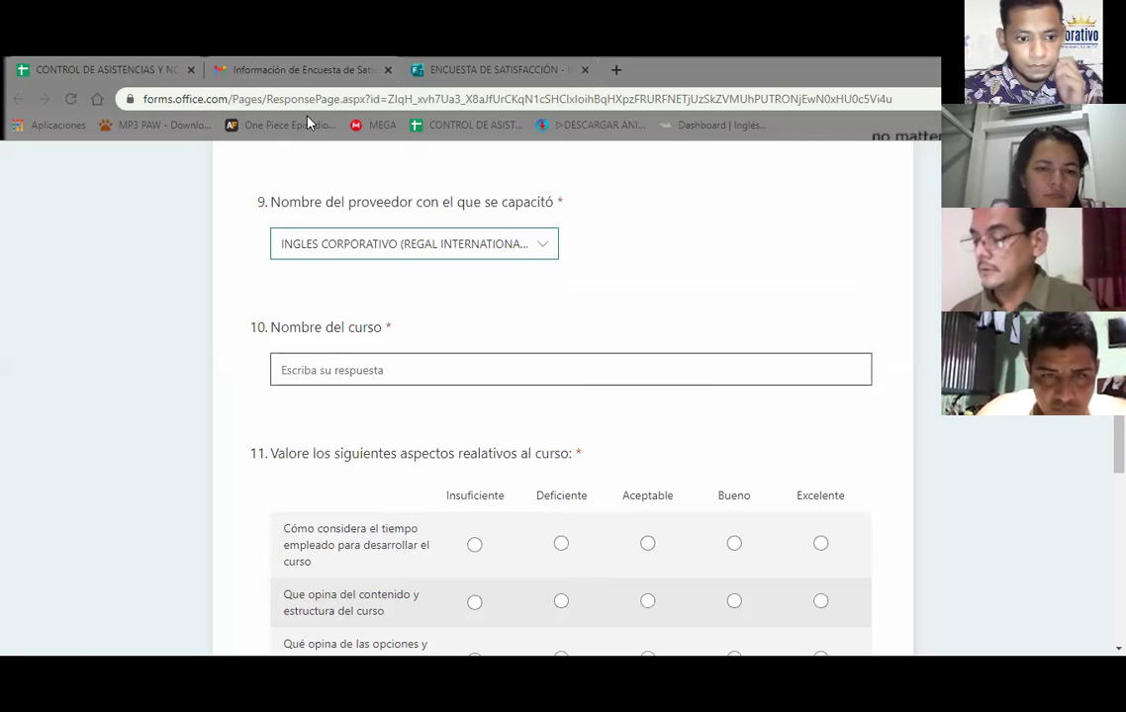
pyautogui.click(292, 70)
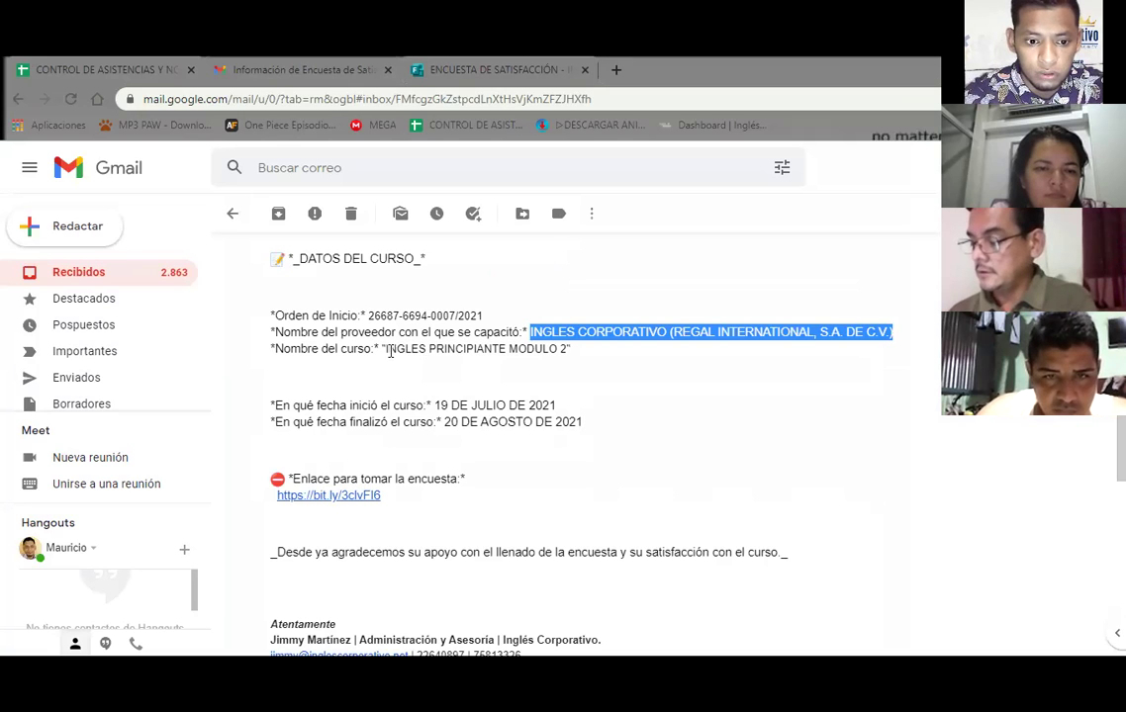
# Select the course name INGLES PRINCIPIANTE MODULO 2 after "Nombre del curso:" in the email
pyautogui.moveTo(448, 349); pyautogui.dragTo(388, 348)
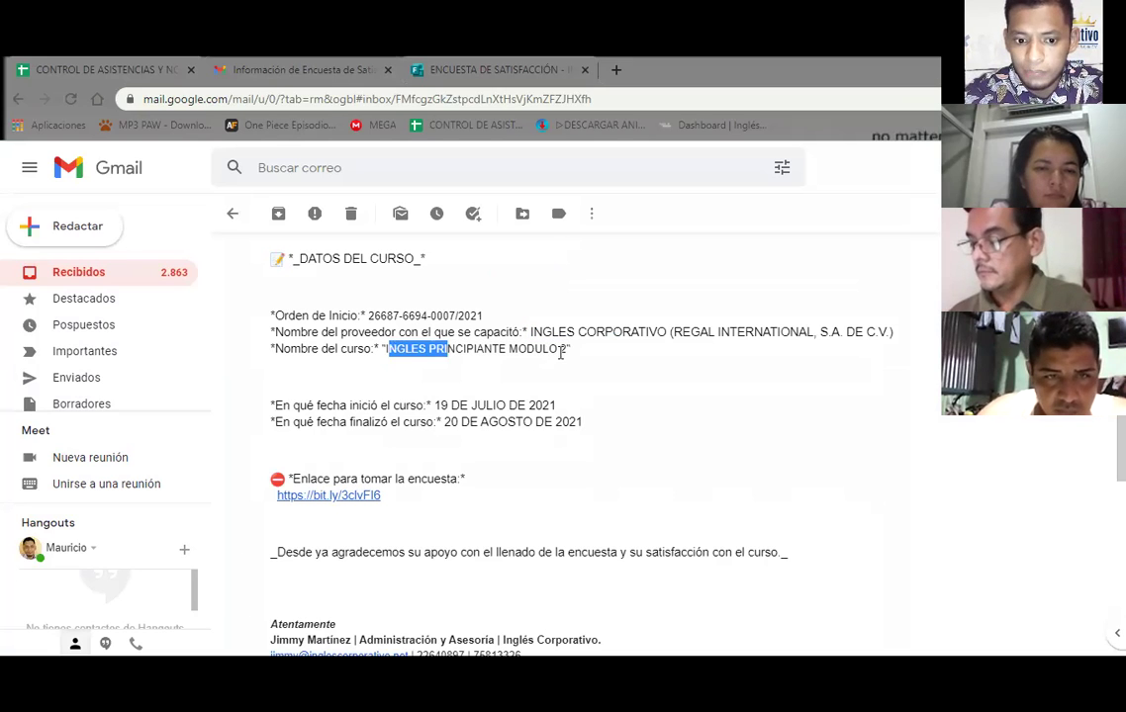